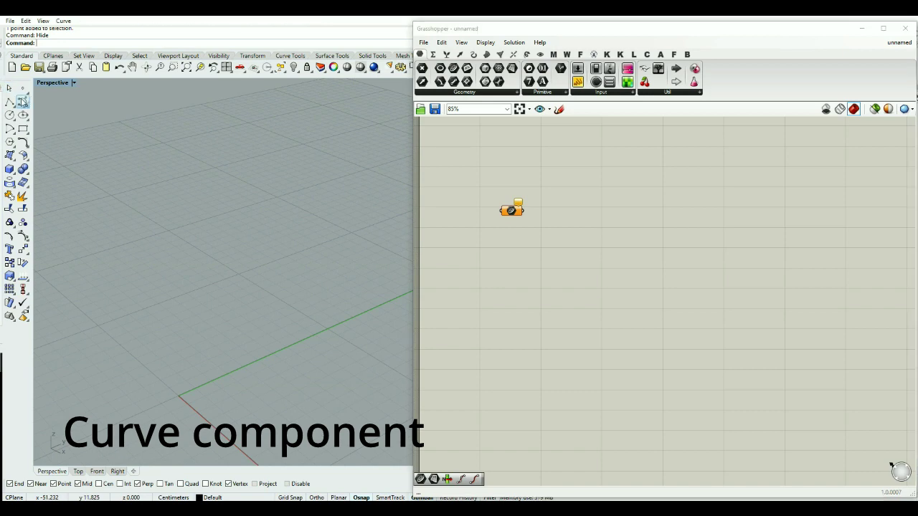
Draw an S-shaped control point curve through six points in the Perspective viewport.
{"action": "left_click", "coordinate": [308, 183]}
{"action": "left_click", "coordinate": [214, 211]}
{"action": "left_click", "coordinate": [190, 279]}
{"action": "left_click", "coordinate": [161, 281]}
{"action": "left_click", "coordinate": [125, 268]}
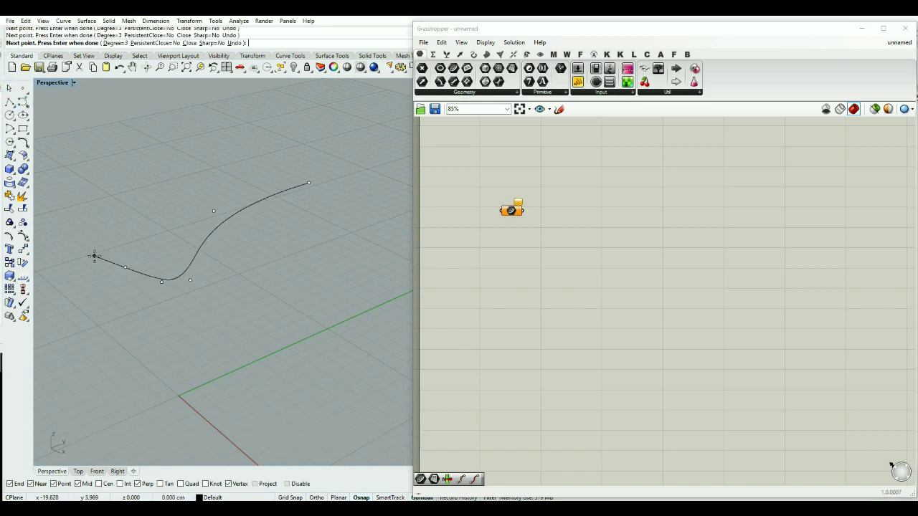
{"action": "left_click", "coordinate": [94, 256]}
{"action": "key", "text": "Return"}
Assign the drawn curve to the Grasshopper Curve parameter as its single curve.
{"action": "left_click", "coordinate": [244, 205]}
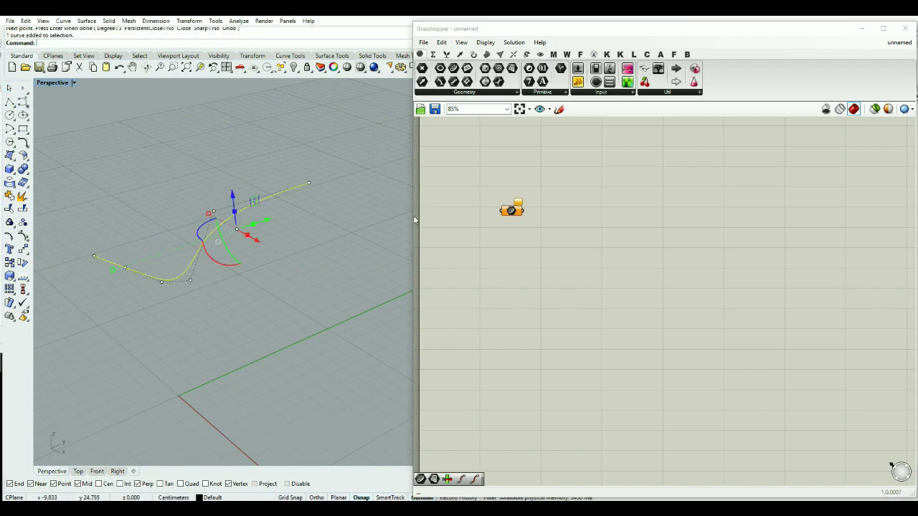
{"action": "right_click", "coordinate": [510, 210]}
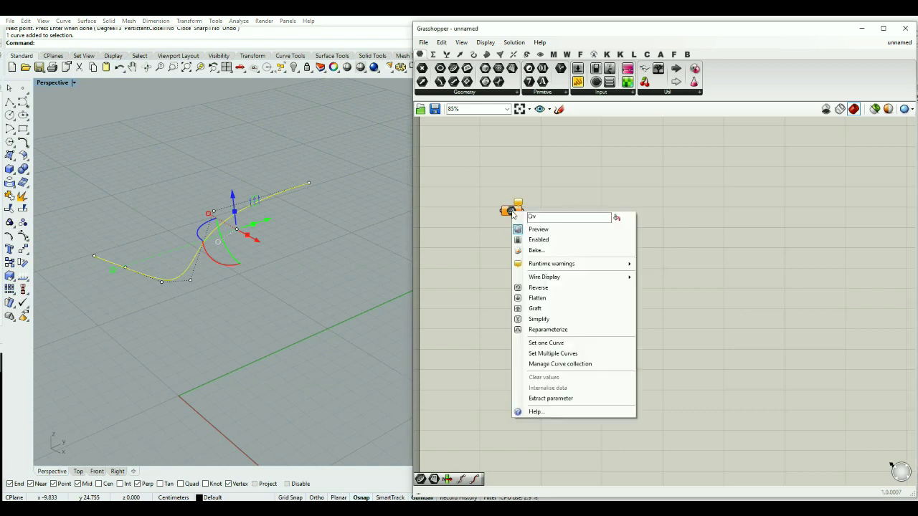
{"action": "left_click", "coordinate": [552, 343]}
{"action": "left_click", "coordinate": [281, 263]}
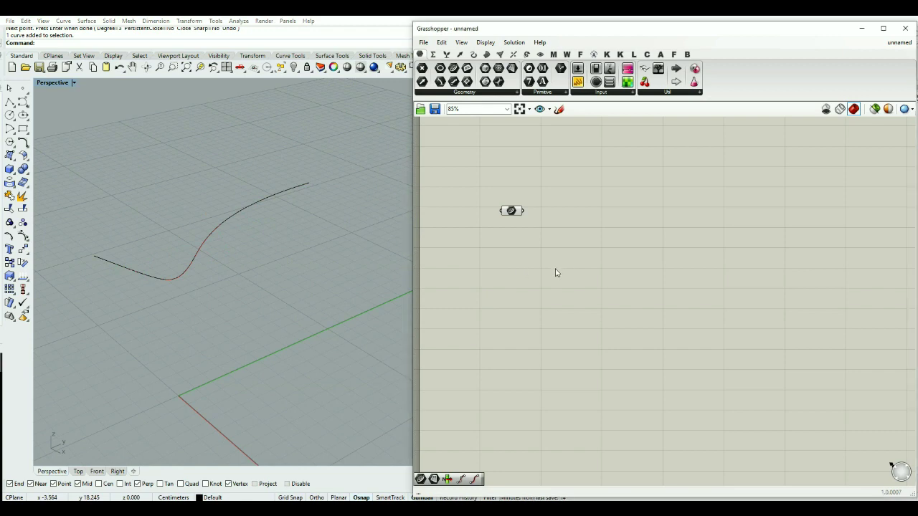
{"action": "double_click", "coordinate": [554, 220]}
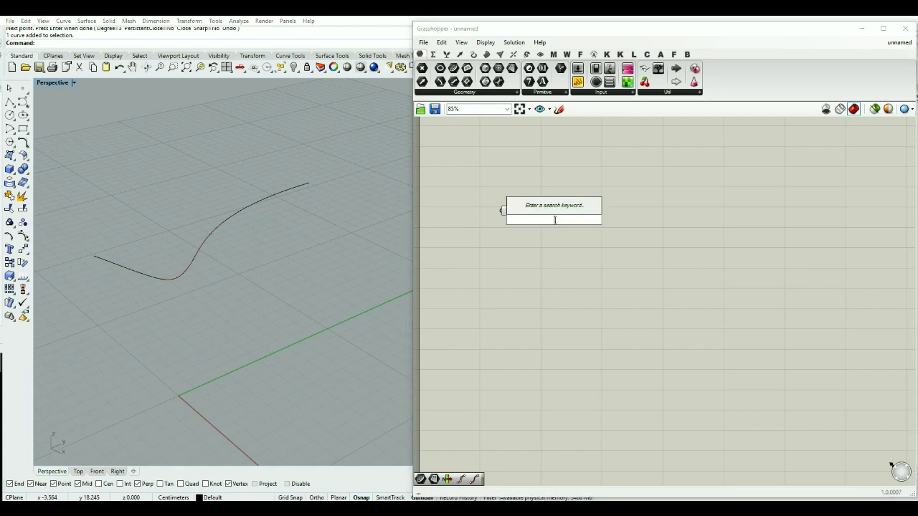
{"action": "type", "text": "reb"}
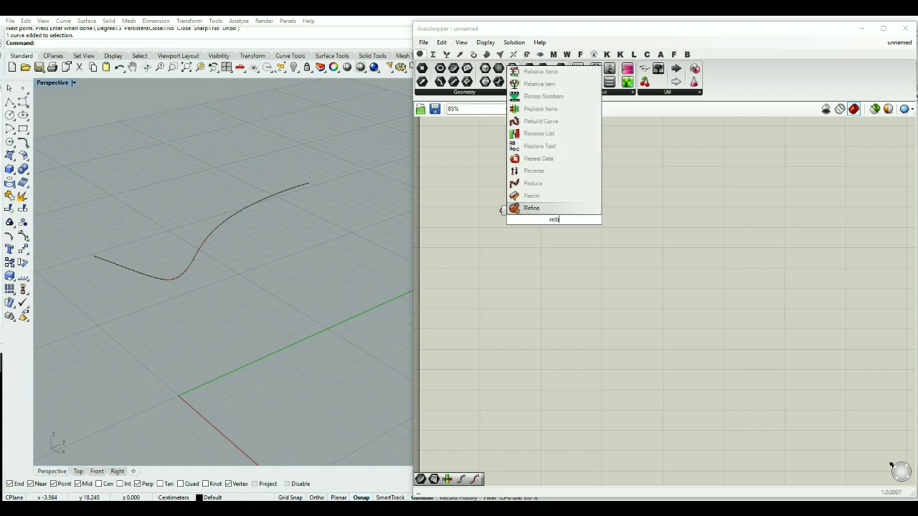
{"action": "type", "text": "uild"}
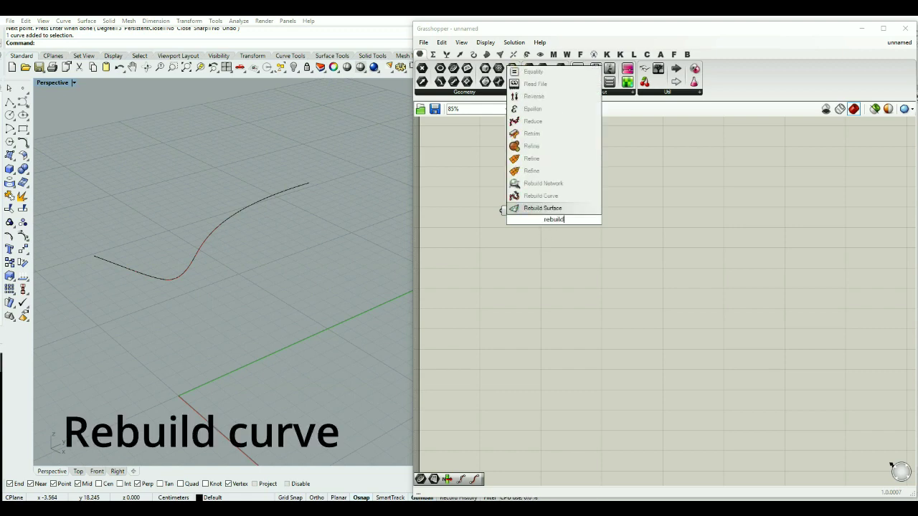
{"action": "key", "text": "Return"}
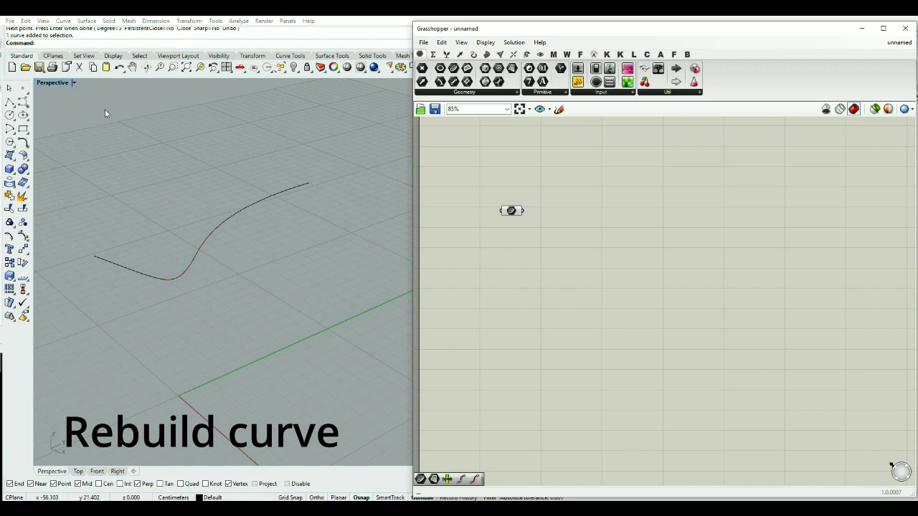
Rebuild the drawn curve in Rhino at degree 2 with a new point count and check its control points.
{"action": "left_click", "coordinate": [210, 234]}
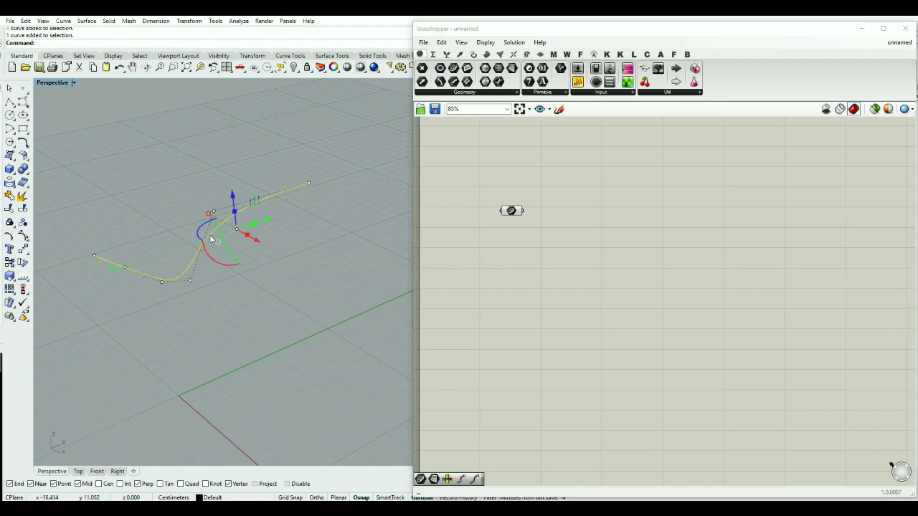
{"action": "type", "text": "Rebuild"}
{"action": "key", "text": "Return"}
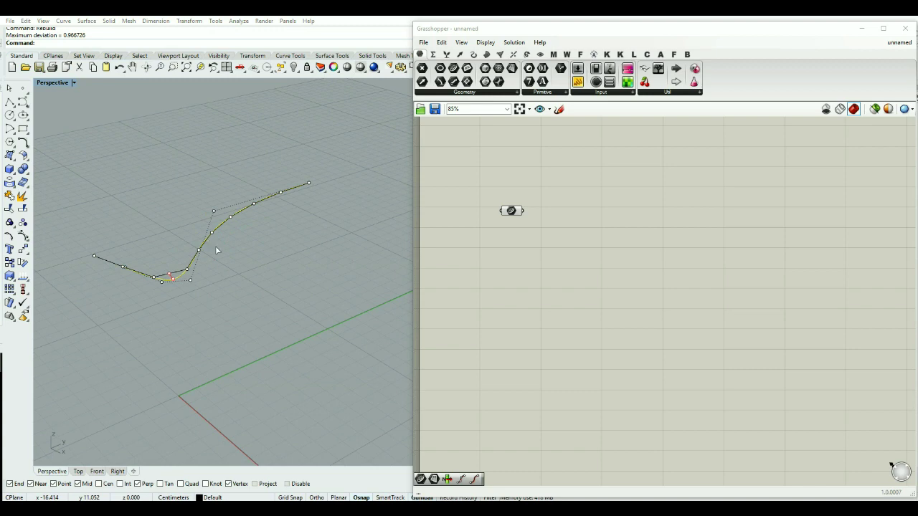
{"action": "key", "text": "Return"}
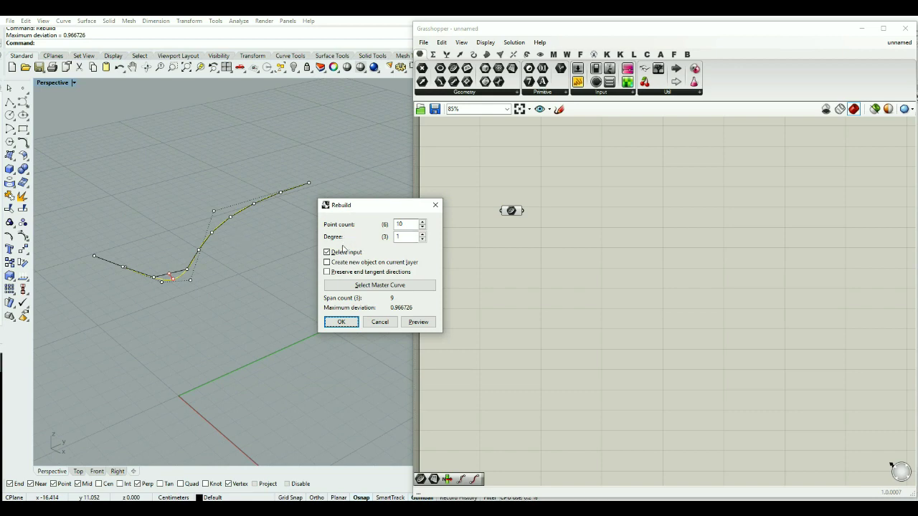
{"action": "double_click", "coordinate": [407, 236]}
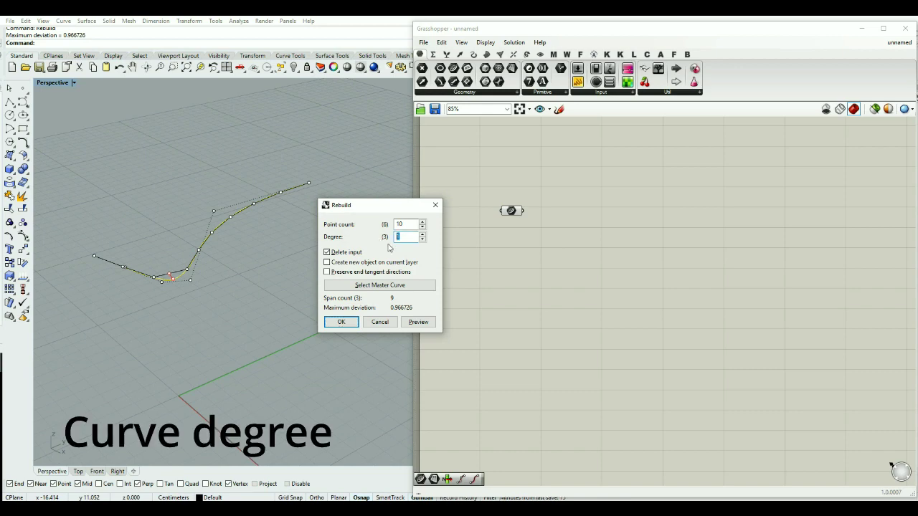
{"action": "type", "text": "2"}
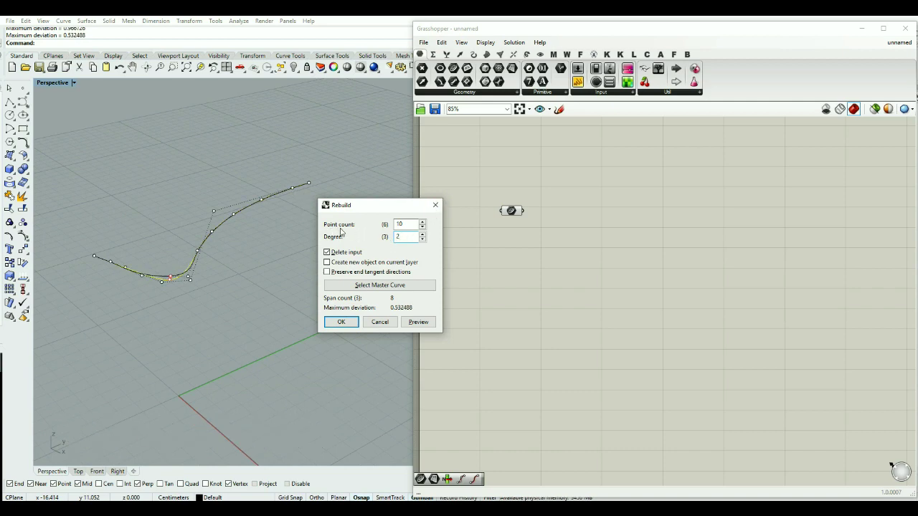
{"action": "left_click_drag", "start_coordinate": [407, 224], "coordinate": [378, 228]}
{"action": "left_click", "coordinate": [339, 322]}
{"action": "right_click_drag", "start_coordinate": [286, 288], "coordinate": [225, 252]}
{"action": "left_click", "coordinate": [226, 252]}
{"action": "left_click", "coordinate": [277, 301]}
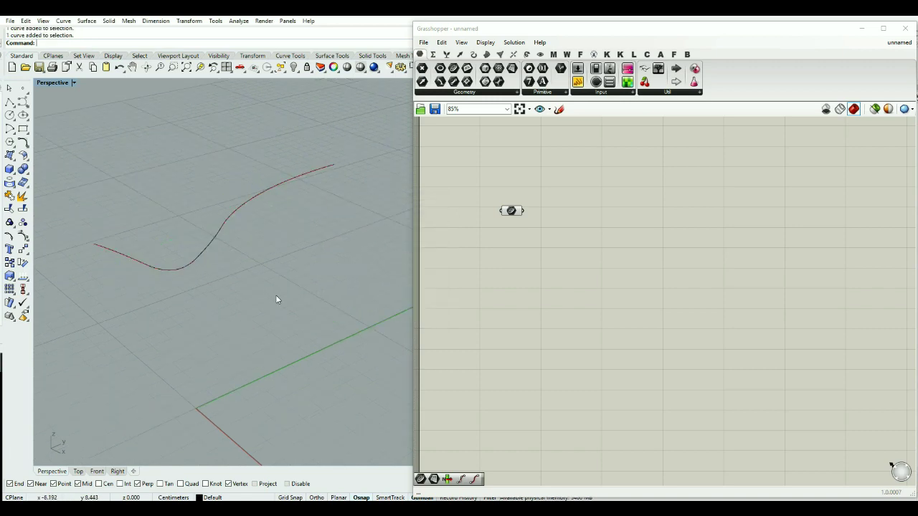
{"action": "left_click", "coordinate": [215, 241]}
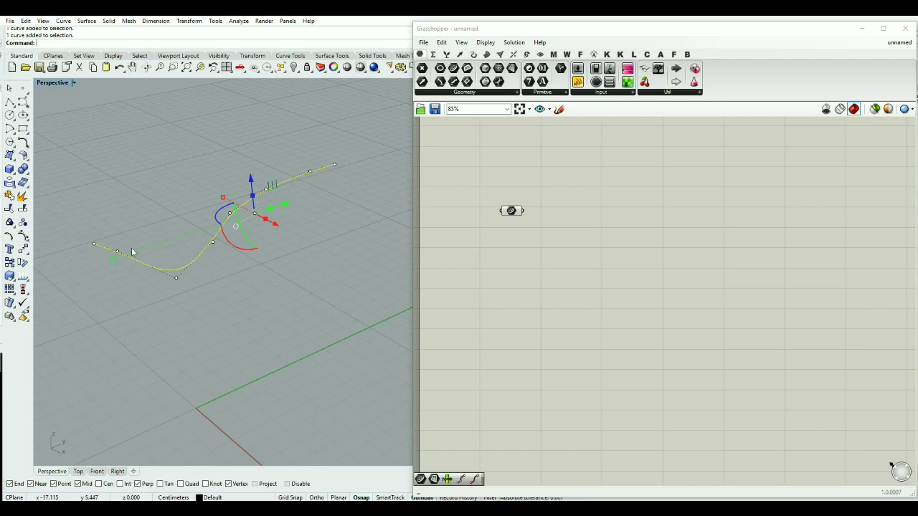
{"action": "key", "text": "Escape"}
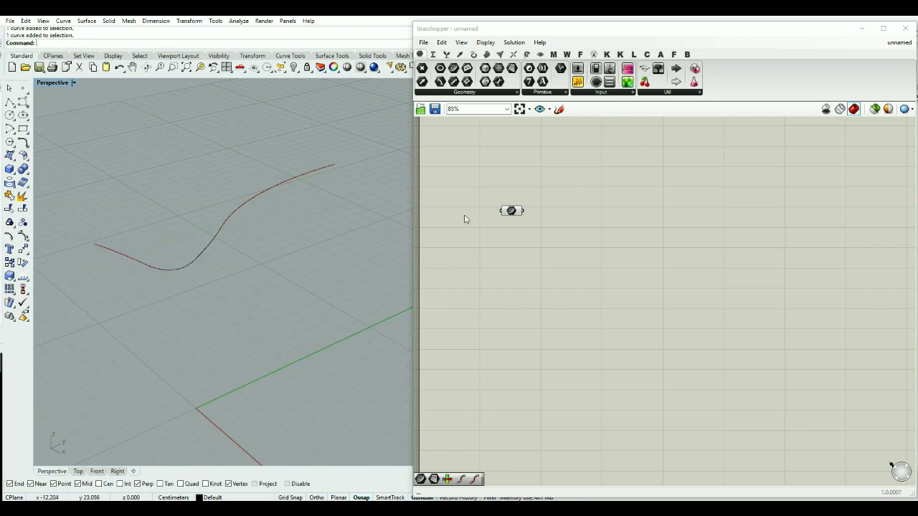
Add a Rebuild Curve component to the Grasshopper canvas and connect the Curve parameter to its curve input.
{"action": "double_click", "coordinate": [554, 220]}
{"action": "type", "text": "rebui"}
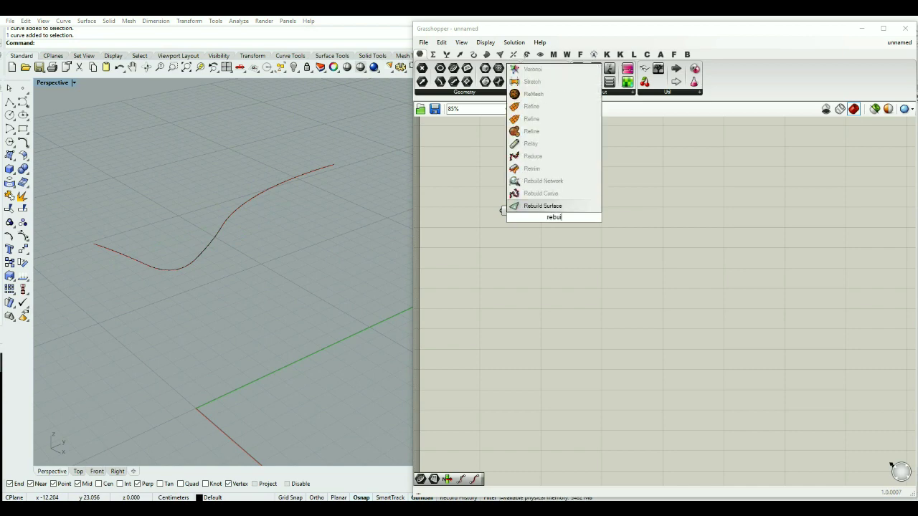
{"action": "left_click", "coordinate": [541, 193]}
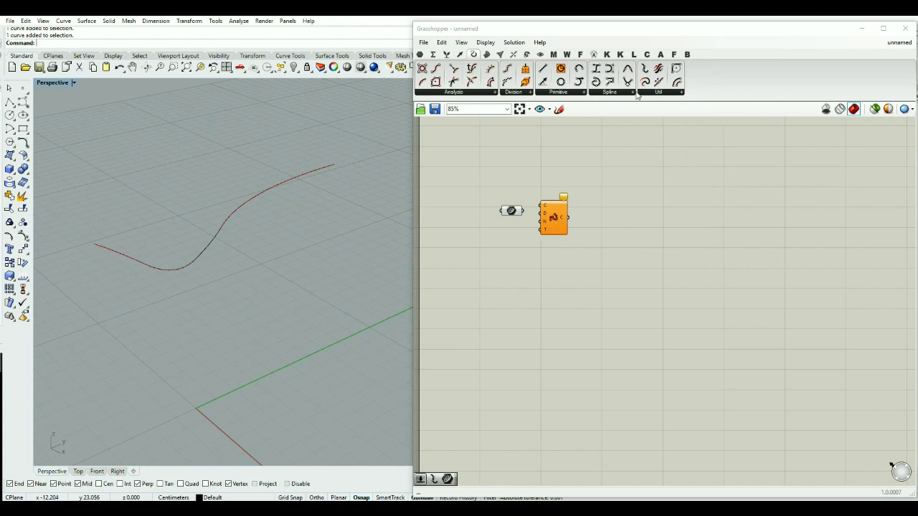
{"action": "left_click", "coordinate": [654, 96]}
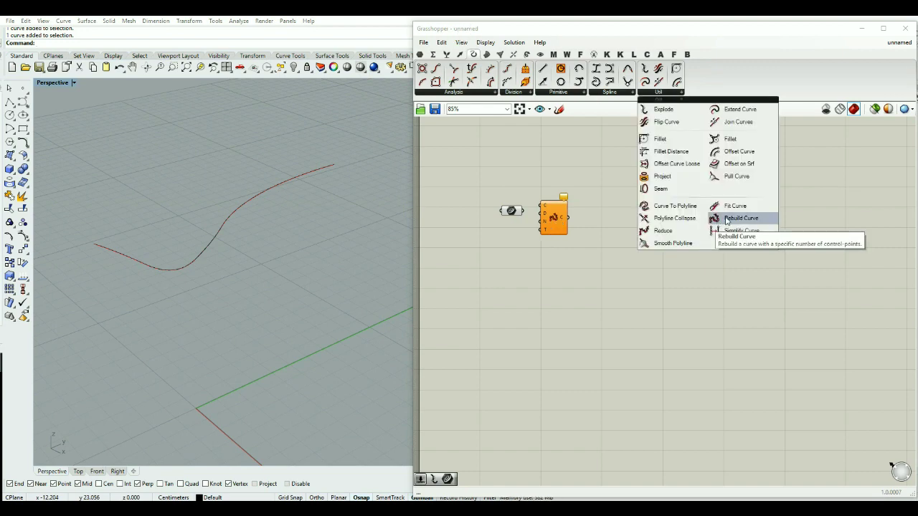
{"action": "scroll", "coordinate": [531, 231], "scroll_direction": "up", "scroll_amount": 3}
{"action": "left_click", "coordinate": [579, 208]}
{"action": "scroll", "coordinate": [484, 183], "scroll_direction": "up", "scroll_amount": 3}
{"action": "left_click_drag", "start_coordinate": [518, 192], "coordinate": [666, 217]}
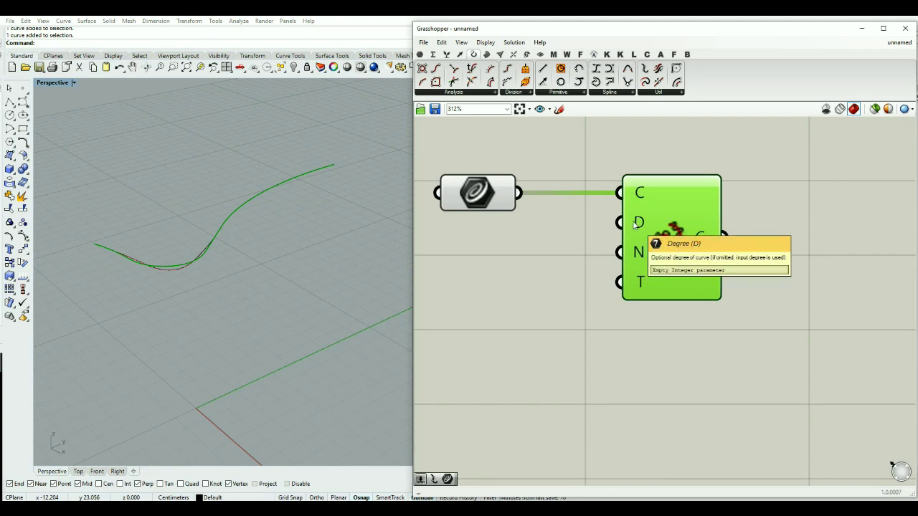
Add a number slider with value 1, connect it to the Rebuild Curve degree input and check the resulting curve.
{"action": "double_click", "coordinate": [512, 265]}
{"action": "type", "text": "1"}
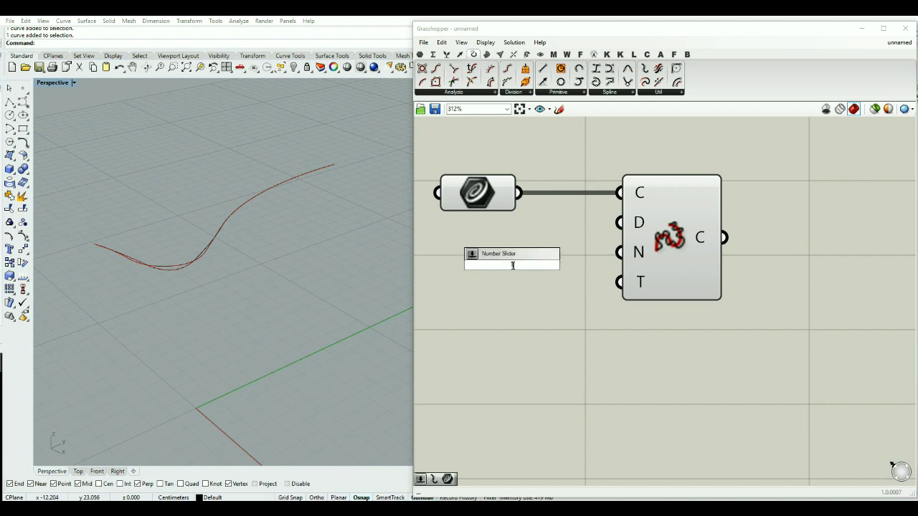
{"action": "key", "text": "Return"}
{"action": "left_click_drag", "start_coordinate": [616, 225], "coordinate": [545, 253]}
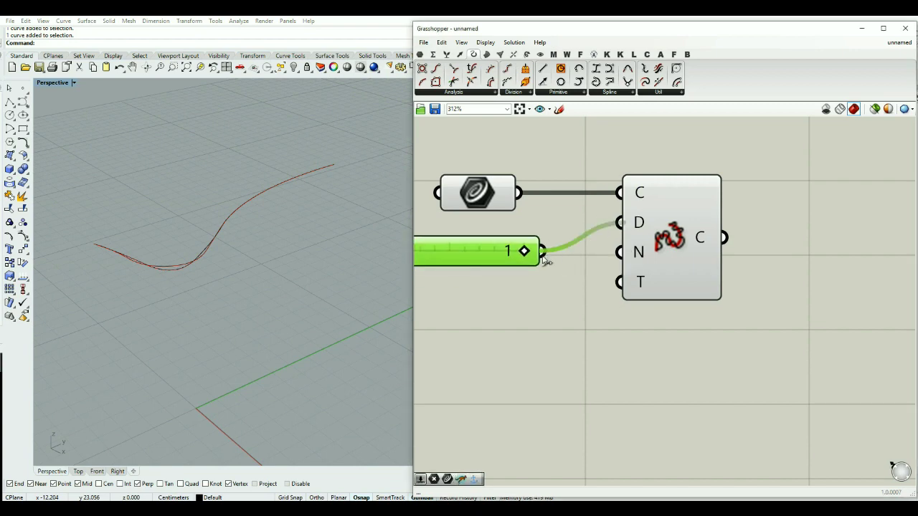
{"action": "left_click", "coordinate": [514, 315]}
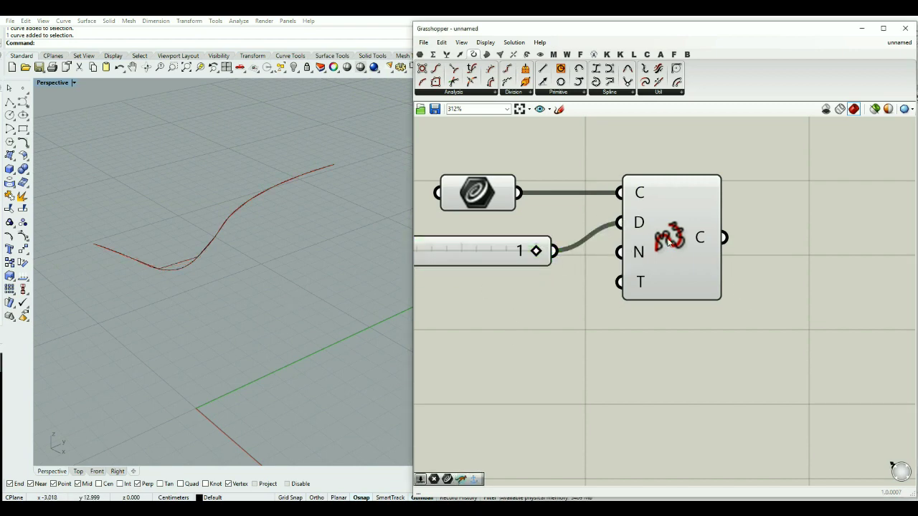
{"action": "left_click", "coordinate": [671, 272]}
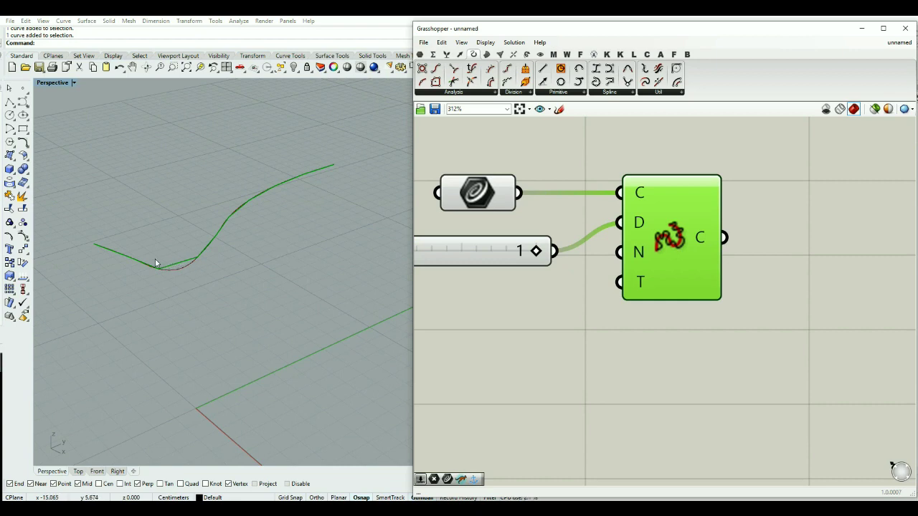
{"action": "scroll", "coordinate": [554, 290], "scroll_direction": "down", "scroll_amount": 2}
{"action": "scroll", "coordinate": [656, 258], "scroll_direction": "down", "scroll_amount": 2}
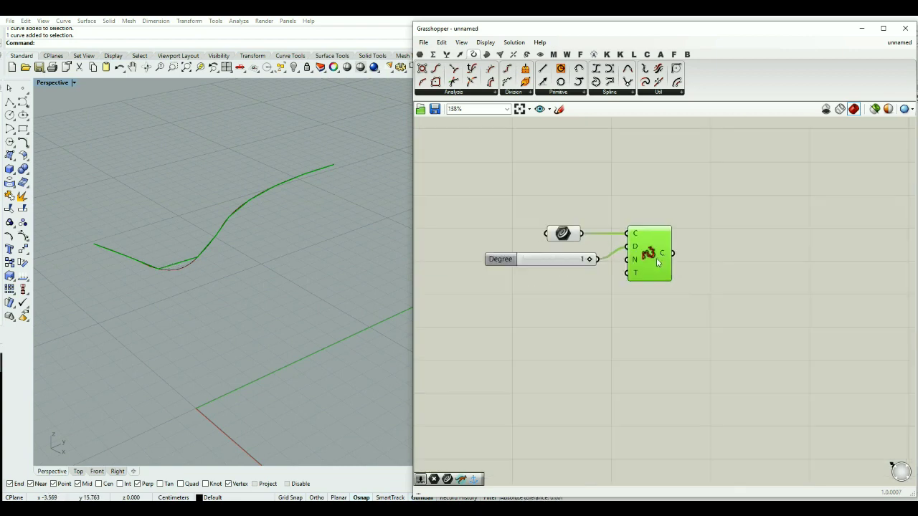
Set the Degree slider's maximum to 3.
{"action": "scroll", "coordinate": [545, 258], "scroll_direction": "up", "scroll_amount": 2}
{"action": "double_click", "coordinate": [474, 262]}
{"action": "double_click", "coordinate": [534, 287]}
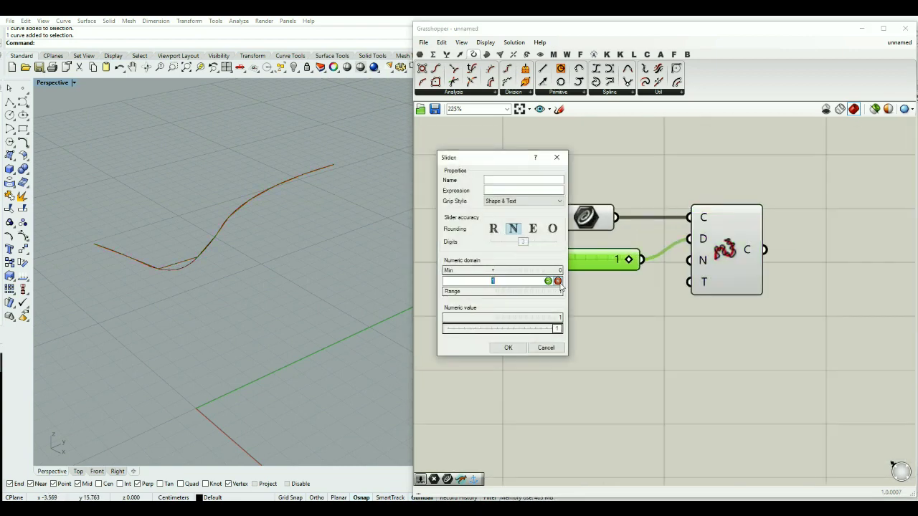
{"action": "type", "text": "3"}
{"action": "key", "text": "Return"}
{"action": "left_click", "coordinate": [507, 348]}
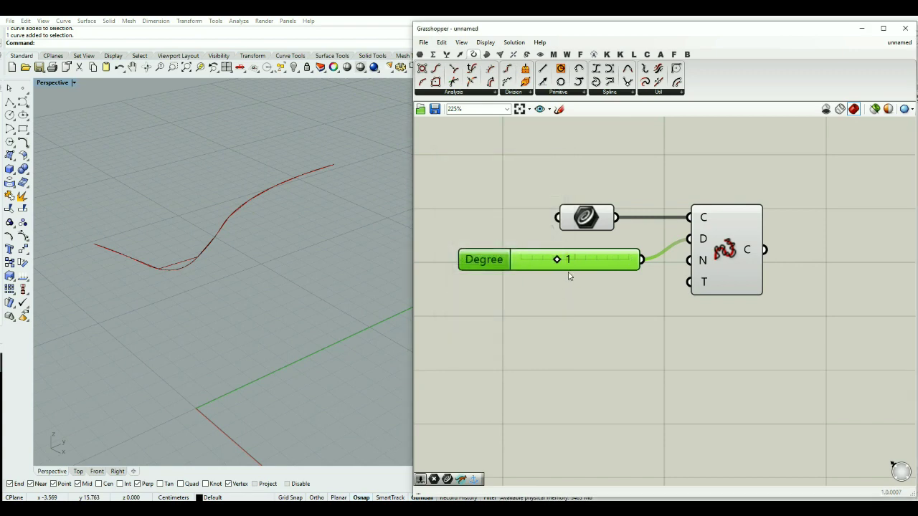
Set the Degree slider to 2 and place it directly beneath the Curve parameter.
{"action": "left_click_drag", "start_coordinate": [556, 260], "coordinate": [592, 247]}
{"action": "left_click", "coordinate": [632, 285]}
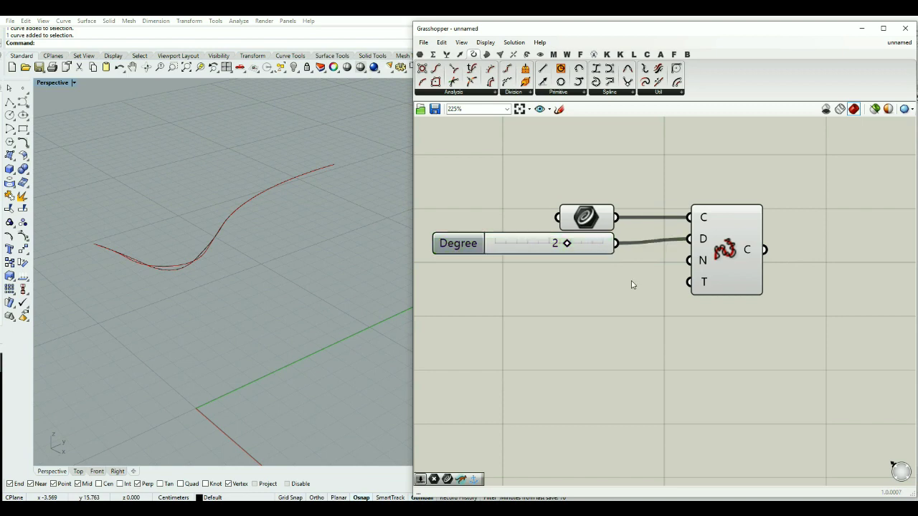
{"action": "left_click", "coordinate": [705, 265]}
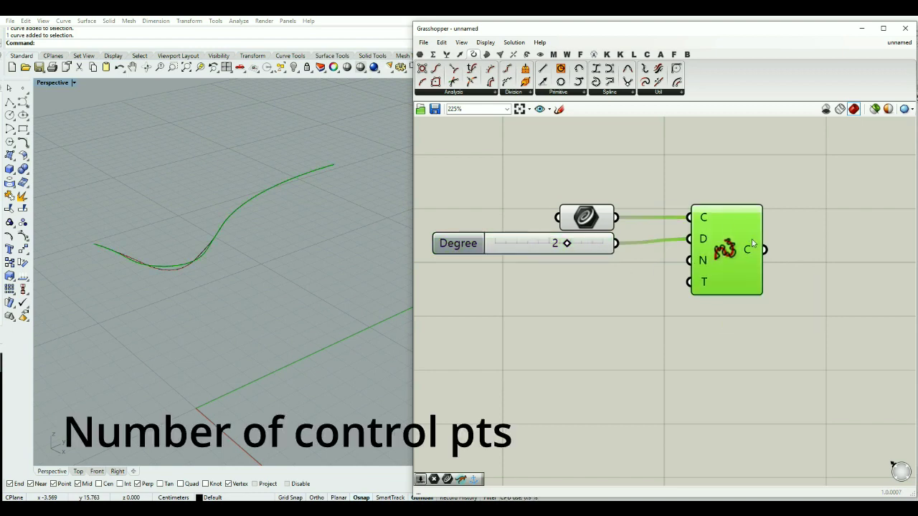
{"action": "left_click", "coordinate": [595, 286]}
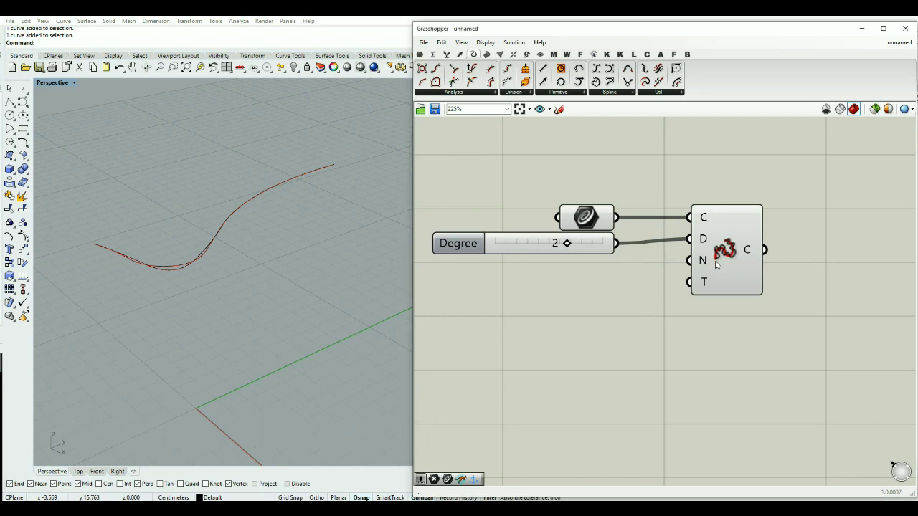
Connect a new number slider of 5 to the Rebuild Curve count input and raise its value to 10.
{"action": "double_click", "coordinate": [575, 293]}
{"action": "type", "text": "5"}
{"action": "key", "text": "Return"}
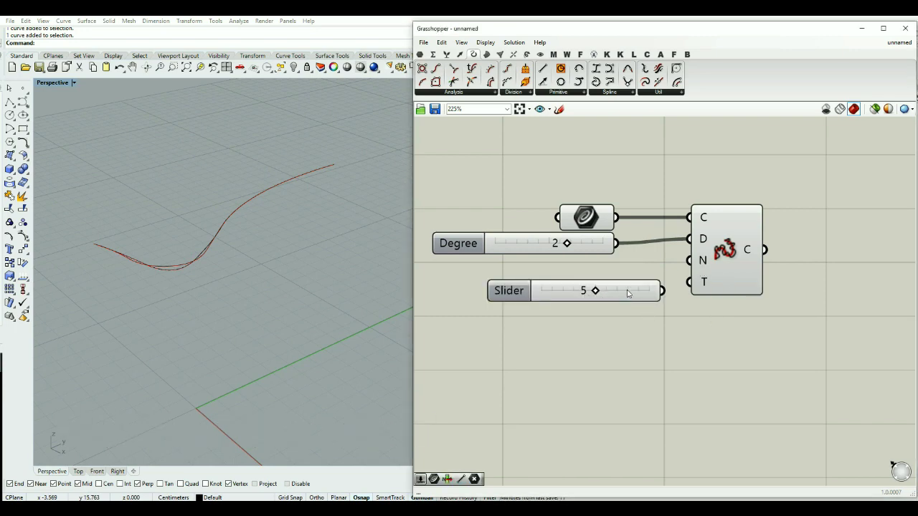
{"action": "left_click_drag", "start_coordinate": [690, 261], "coordinate": [593, 291]}
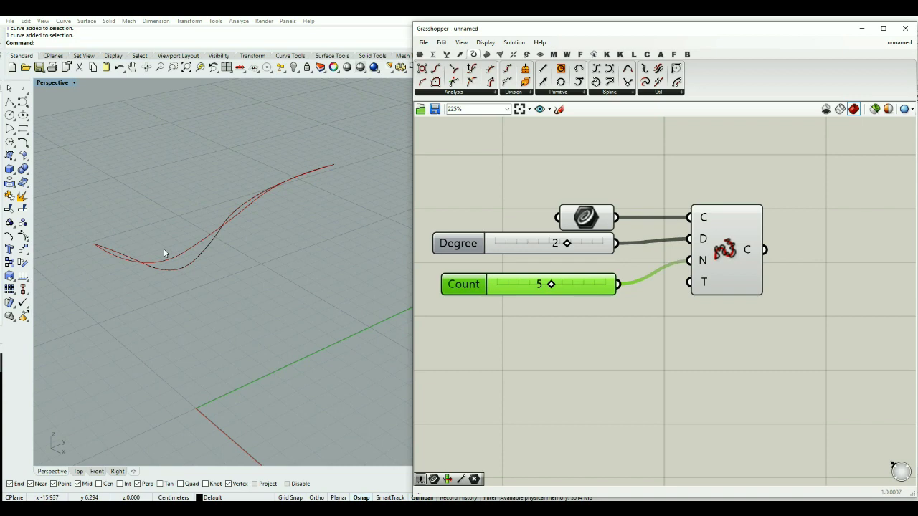
{"action": "left_click_drag", "start_coordinate": [551, 285], "coordinate": [605, 285]}
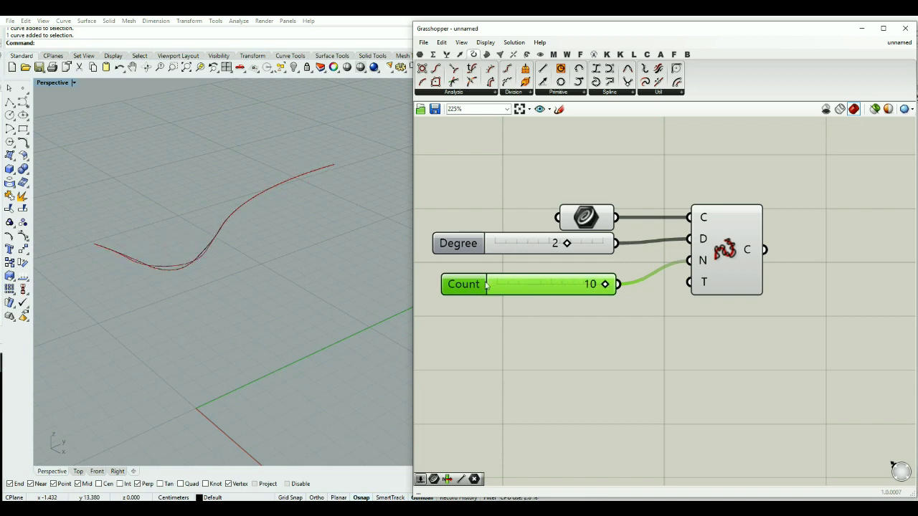
Set the Count slider's maximum to 14 and raise its value to 14.
{"action": "double_click", "coordinate": [463, 286]}
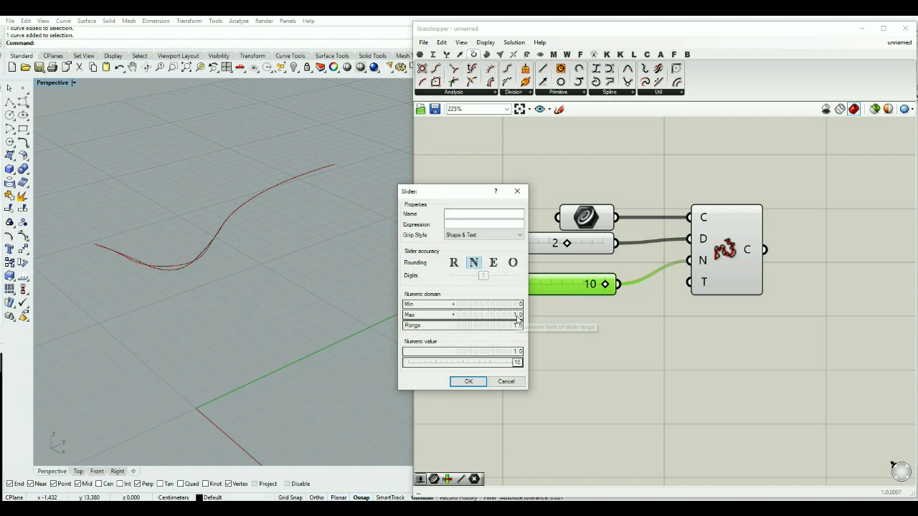
{"action": "mouse_move", "coordinate": [521, 321]}
{"action": "left_mouse_down"}
{"action": "mouse_move", "coordinate": [527, 301]}
{"action": "mouse_move", "coordinate": [520, 313]}
{"action": "left_mouse_up"}
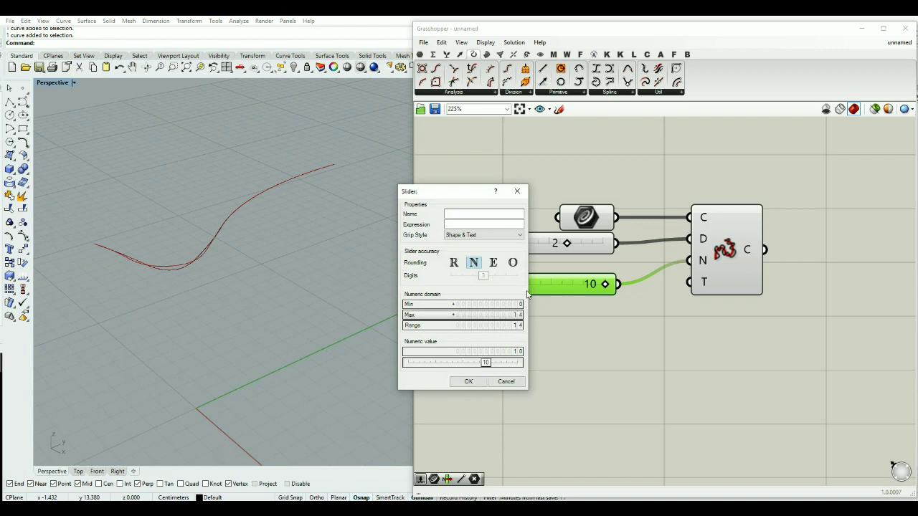
{"action": "left_click", "coordinate": [473, 385]}
{"action": "left_click_drag", "start_coordinate": [578, 285], "coordinate": [606, 286]}
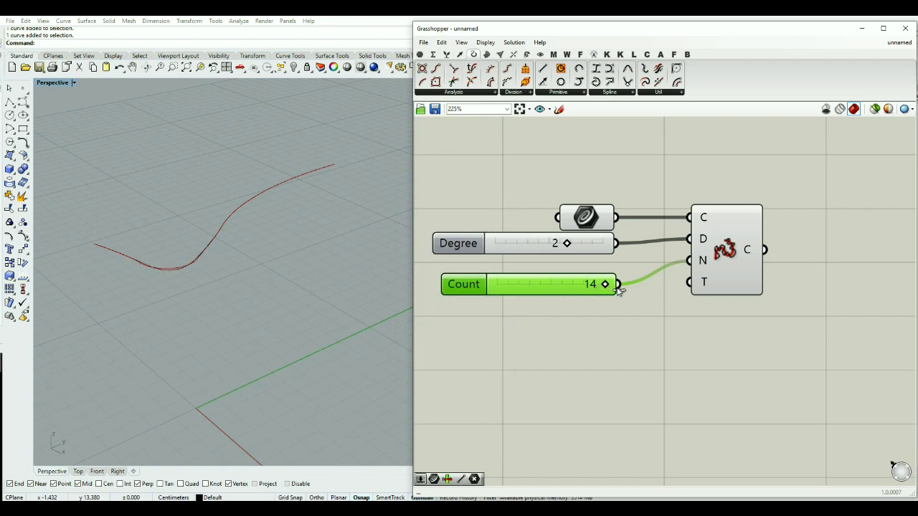
{"action": "left_click", "coordinate": [600, 224]}
{"action": "left_click_drag", "start_coordinate": [606, 286], "coordinate": [623, 294]}
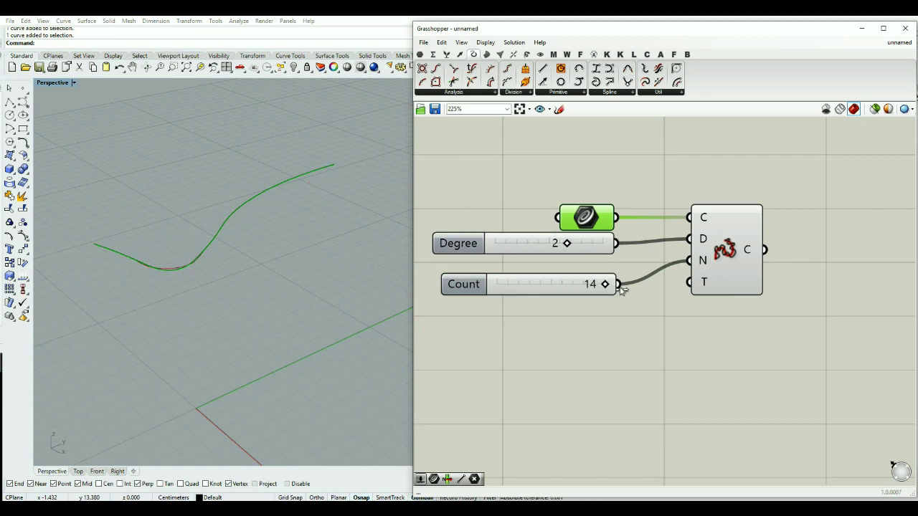
Hide the original curve in the Rhino viewport, leaving only the Grasshopper preview displayed.
{"action": "left_click", "coordinate": [670, 332]}
{"action": "scroll", "coordinate": [545, 294], "scroll_direction": "down", "scroll_amount": 2}
{"action": "left_click", "coordinate": [259, 190]}
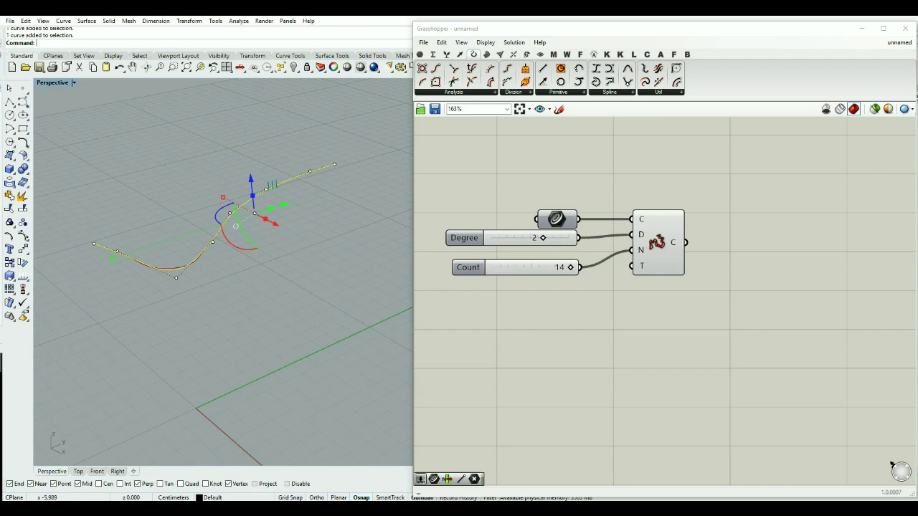
{"action": "type", "text": "Hide"}
{"action": "key", "text": "Return"}
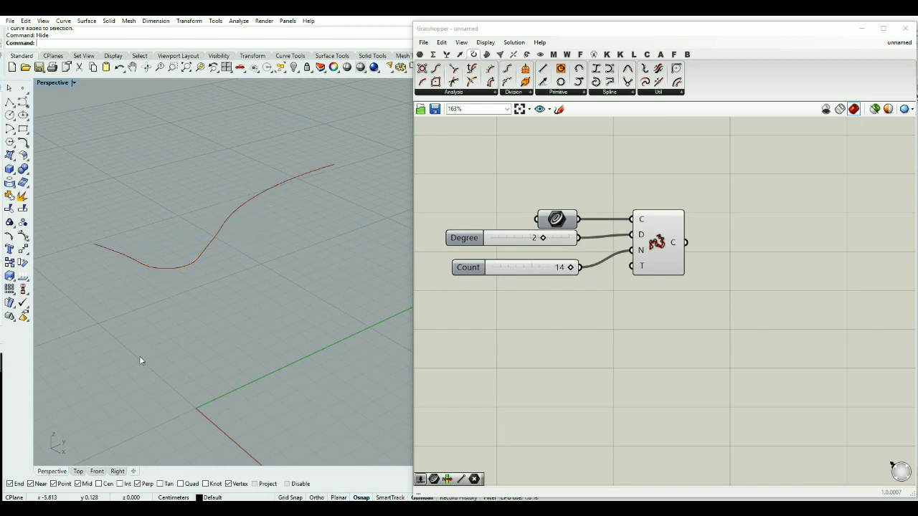
Lower the Count slider of the Rebuild Curve component to 9.
{"action": "left_click", "coordinate": [786, 362]}
{"action": "left_click", "coordinate": [658, 241]}
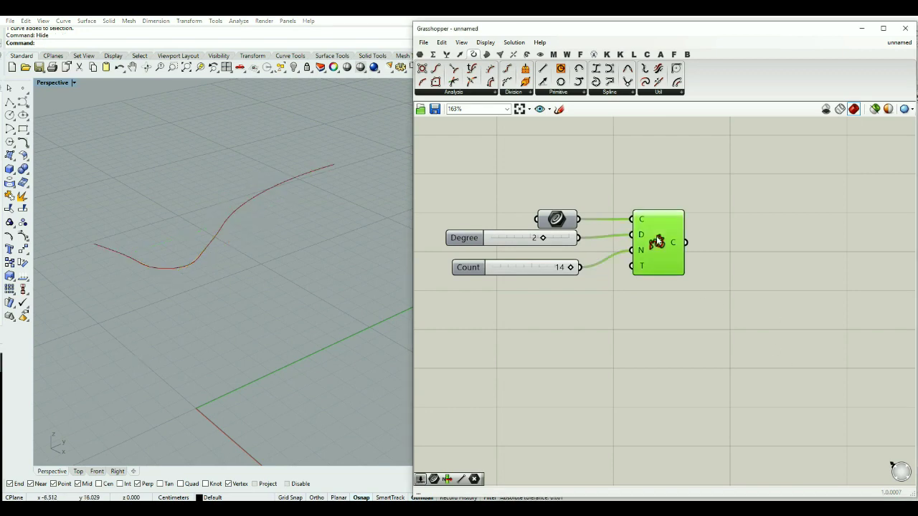
{"action": "left_click", "coordinate": [605, 297]}
{"action": "scroll", "coordinate": [520, 287], "scroll_direction": "up", "scroll_amount": 3}
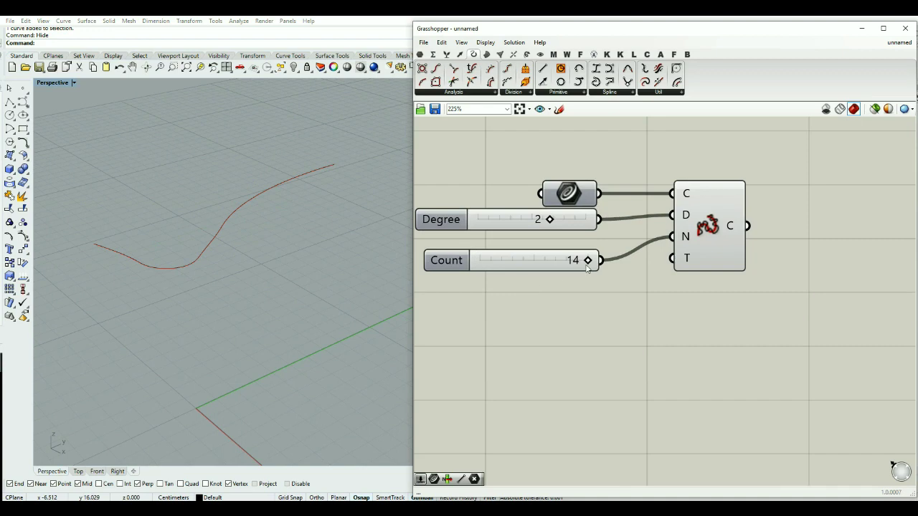
{"action": "left_click_drag", "start_coordinate": [588, 260], "coordinate": [549, 261]}
{"action": "scroll", "coordinate": [516, 290], "scroll_direction": "down", "scroll_amount": 2}
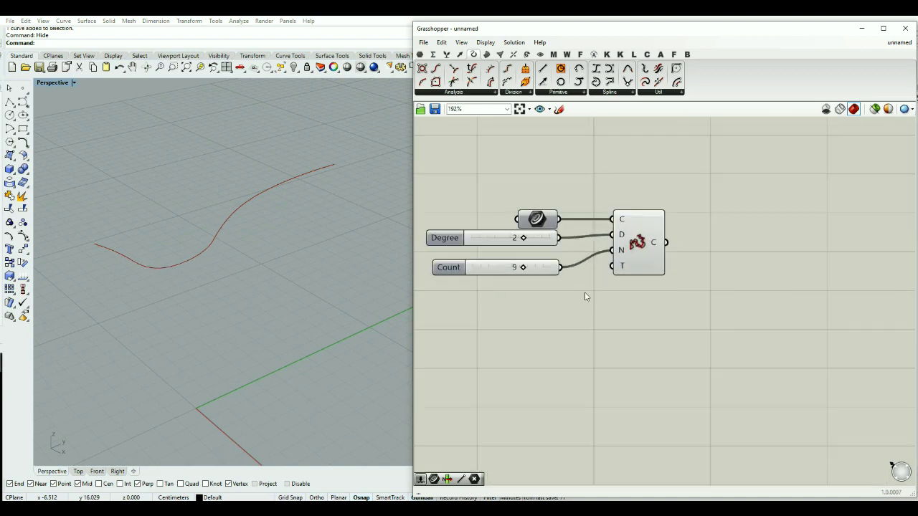
Try a Curve Middle component on the Rebuild Curve output, and delete that component again.
{"action": "double_click", "coordinate": [749, 252]}
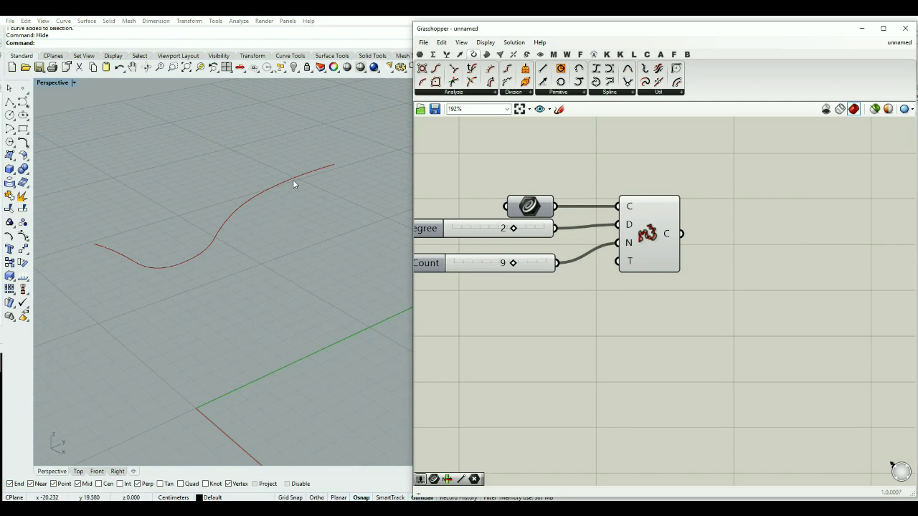
{"action": "double_click", "coordinate": [764, 237]}
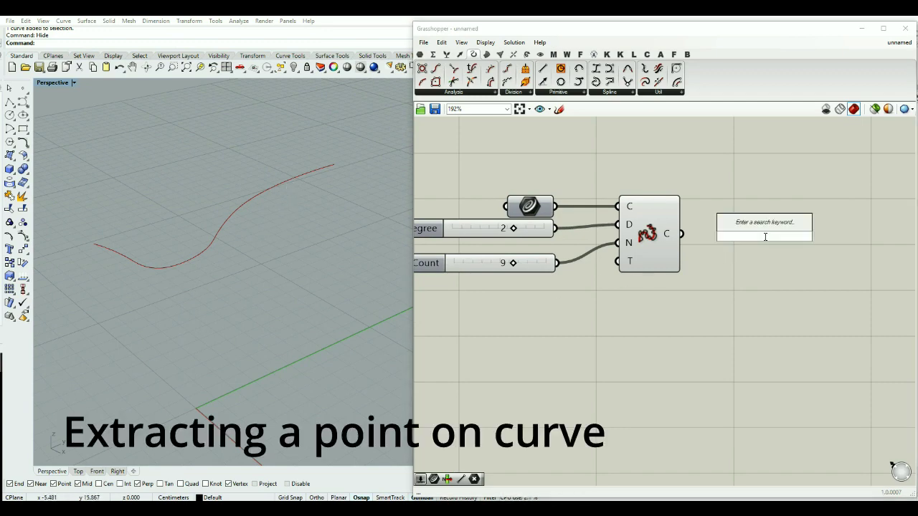
{"action": "type", "text": "mid"}
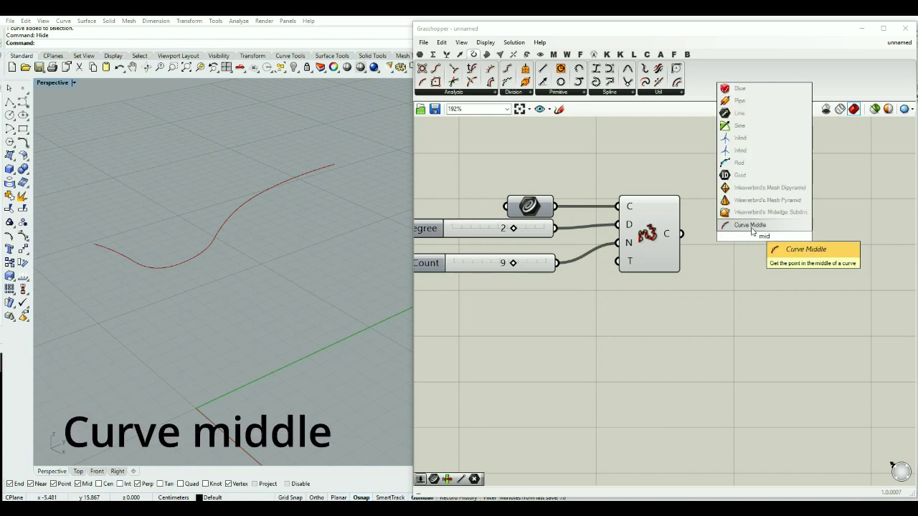
{"action": "key", "text": "Return"}
{"action": "left_click_drag", "start_coordinate": [682, 234], "coordinate": [731, 236]}
{"action": "scroll", "coordinate": [725, 226], "scroll_direction": "up", "scroll_amount": 3}
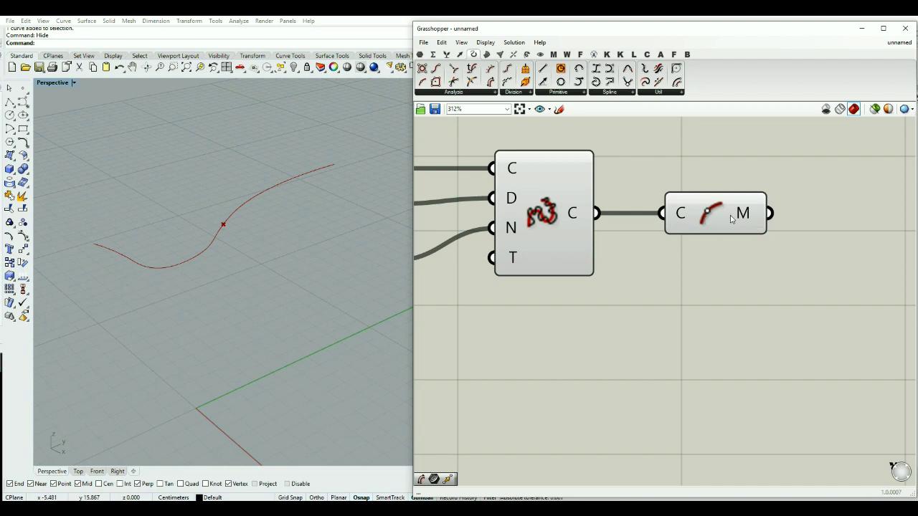
{"action": "left_click", "coordinate": [724, 222]}
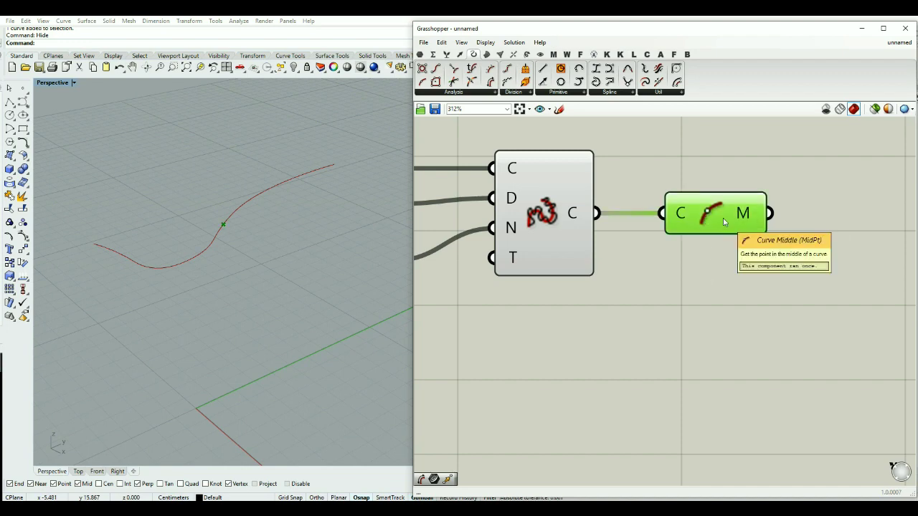
{"action": "key", "text": "Delete"}
Add a Point On Curve component beside Rebuild Curve and connect the rebuilt curve to its input.
{"action": "double_click", "coordinate": [724, 214]}
{"action": "type", "text": "p"}
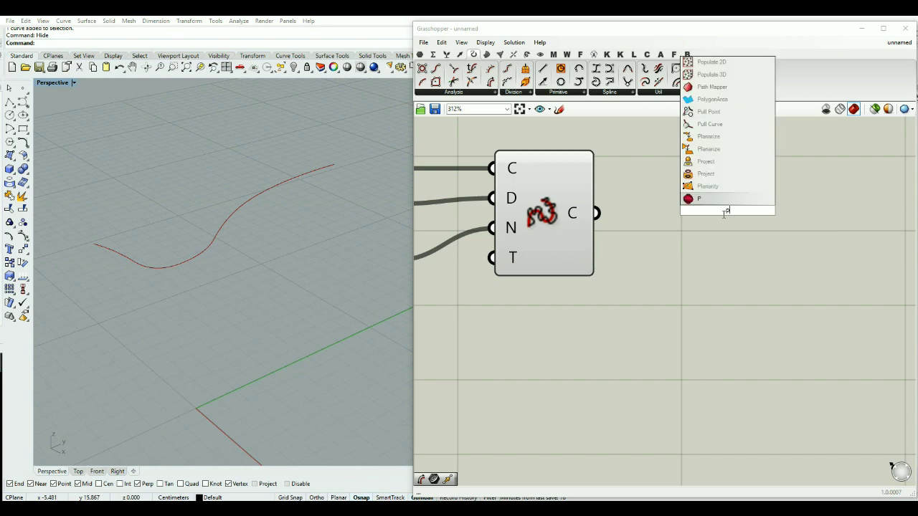
{"action": "type", "text": "oint on c"}
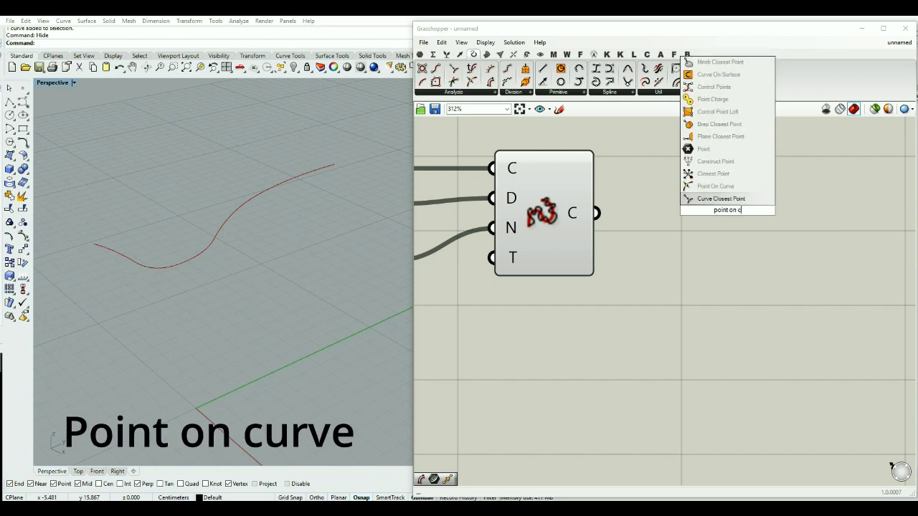
{"action": "key", "text": "Up"}
{"action": "key", "text": "Up"}
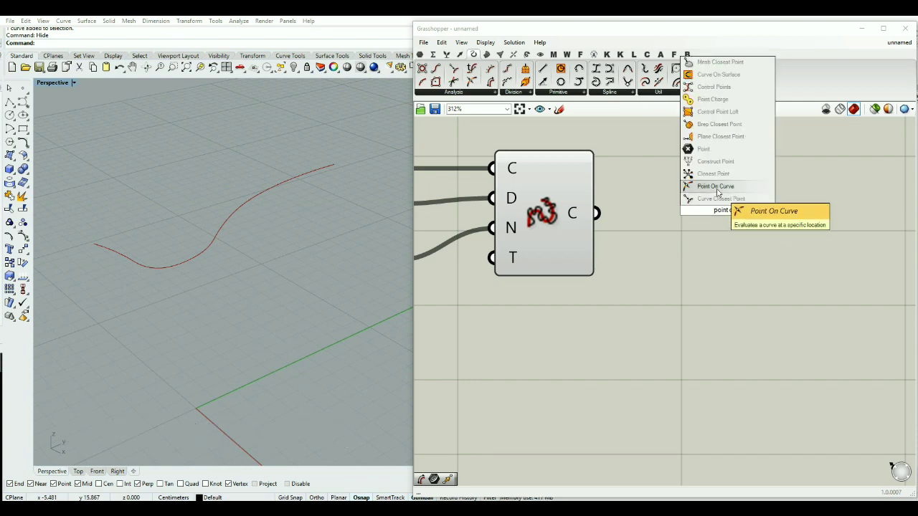
{"action": "key", "text": "Return"}
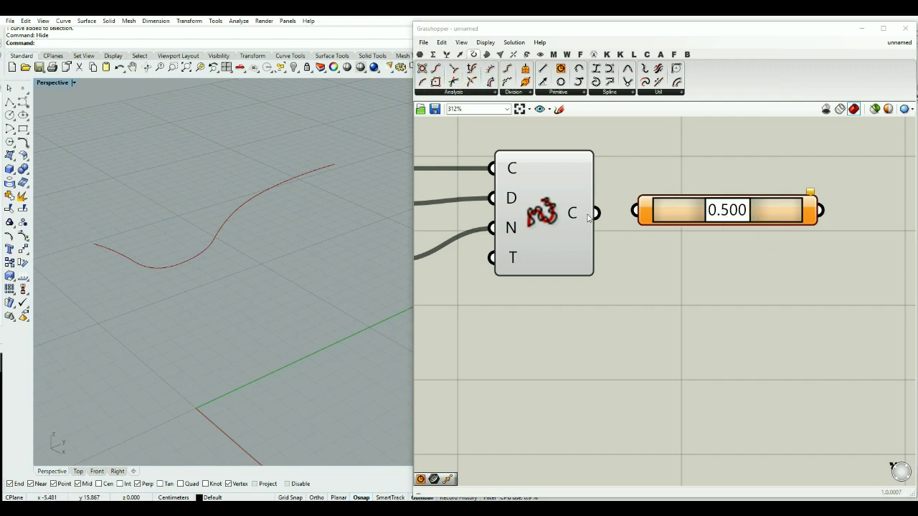
{"action": "left_click_drag", "start_coordinate": [588, 218], "coordinate": [626, 215]}
{"action": "left_click_drag", "start_coordinate": [647, 213], "coordinate": [651, 216]}
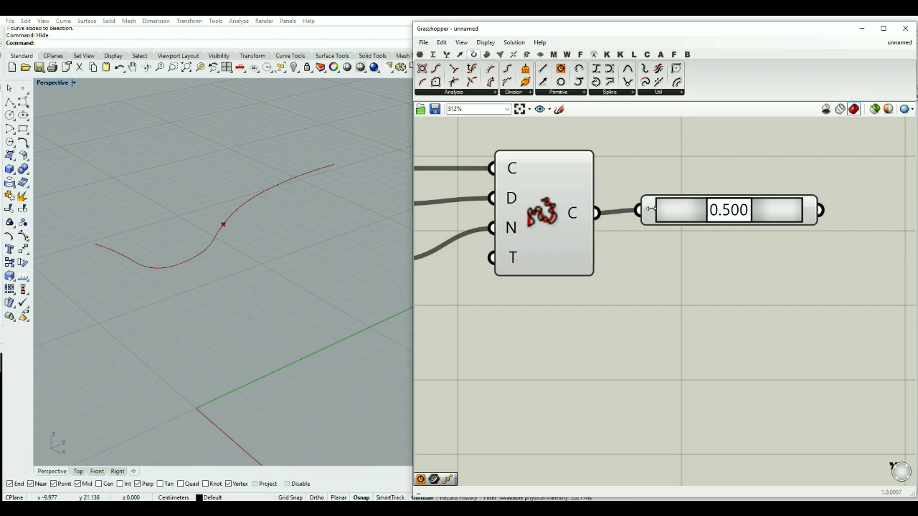
{"action": "left_click_drag", "start_coordinate": [733, 217], "coordinate": [687, 222]}
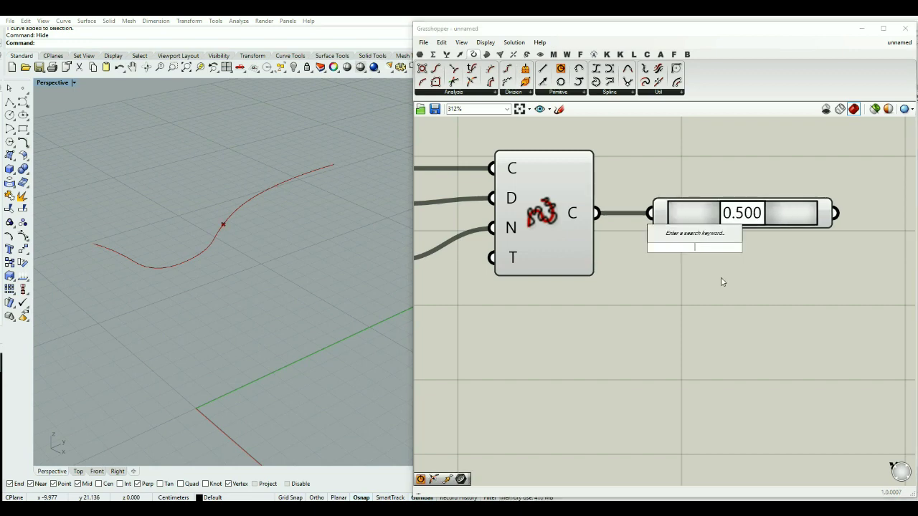
Add an Evaluate Curve component below Point On Curve and connect the rebuilt curve to its C input.
{"action": "type", "text": "eva"}
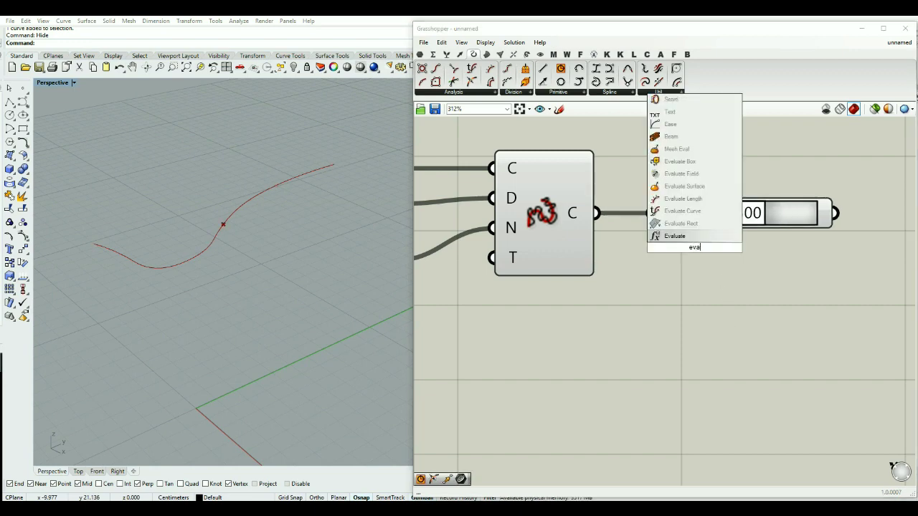
{"action": "type", "text": "luate"}
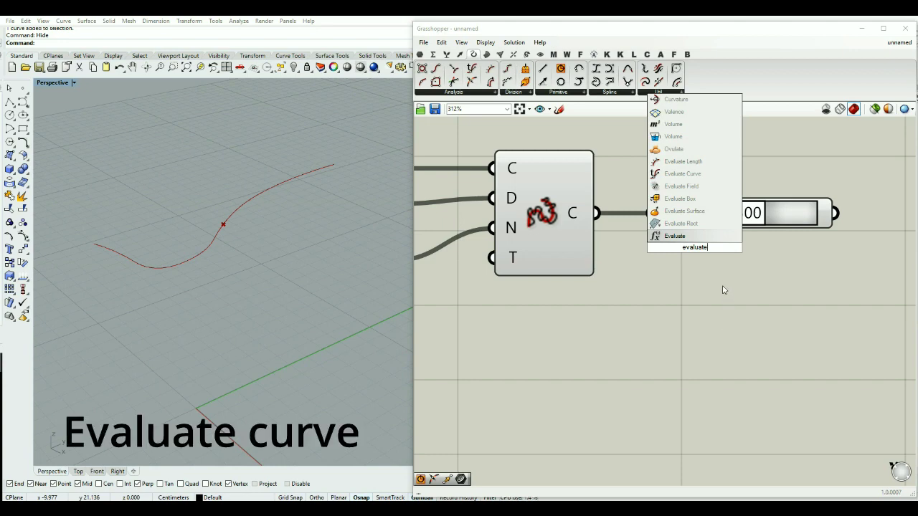
{"action": "left_click", "coordinate": [685, 175]}
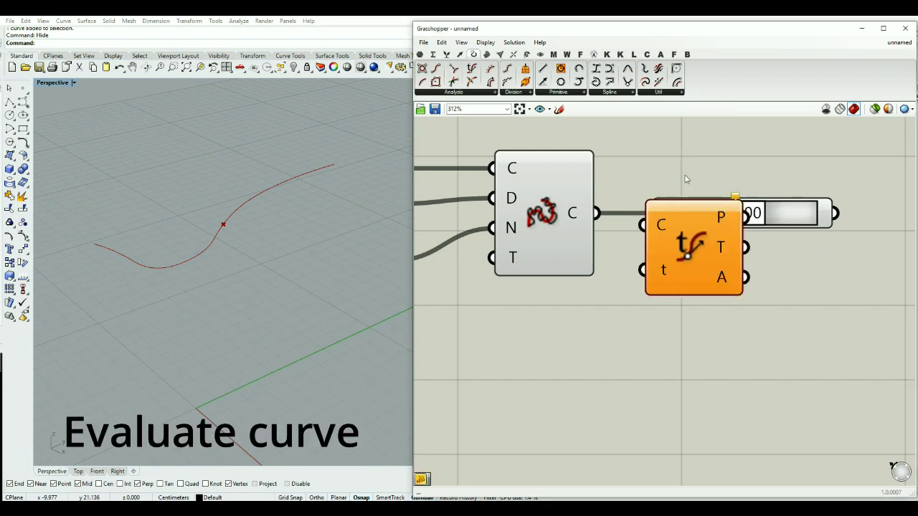
{"action": "left_click_drag", "start_coordinate": [679, 251], "coordinate": [724, 321]}
{"action": "left_click_drag", "start_coordinate": [595, 213], "coordinate": [748, 316]}
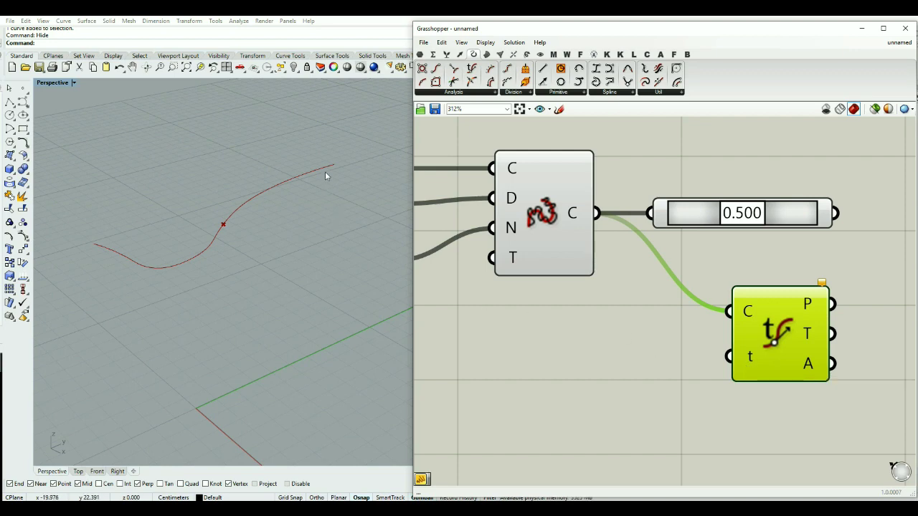
{"action": "left_click_drag", "start_coordinate": [757, 352], "coordinate": [737, 359]}
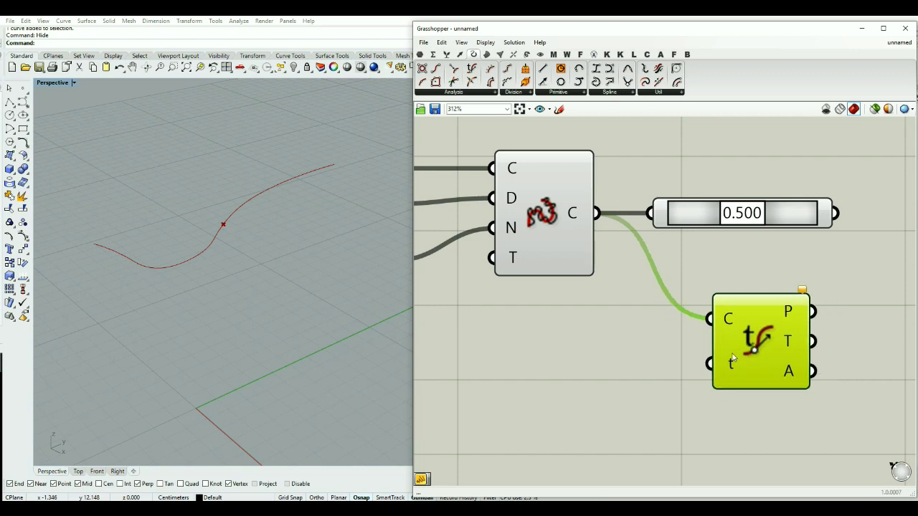
{"action": "left_click", "coordinate": [651, 363]}
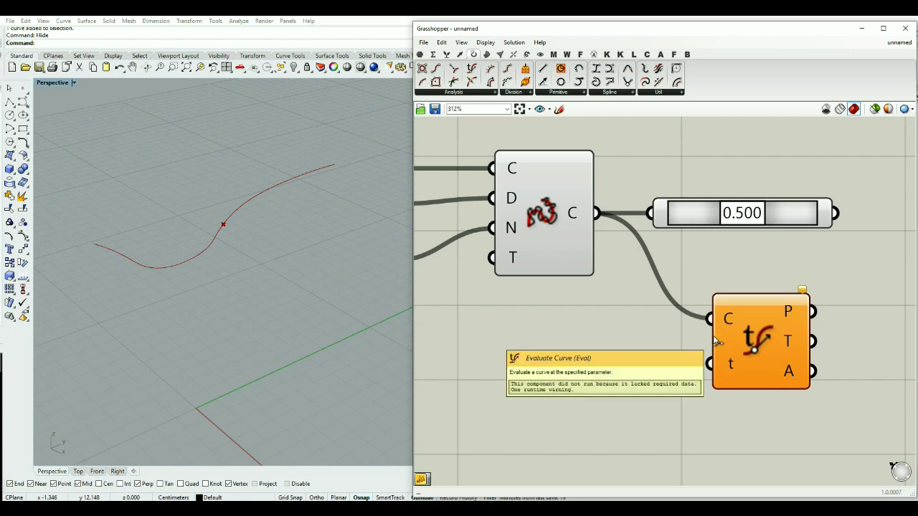
Add a smaller panel above Point On Curve and connect the Rebuild Curve output to it.
{"action": "mouse_move", "coordinate": [577, 226]}
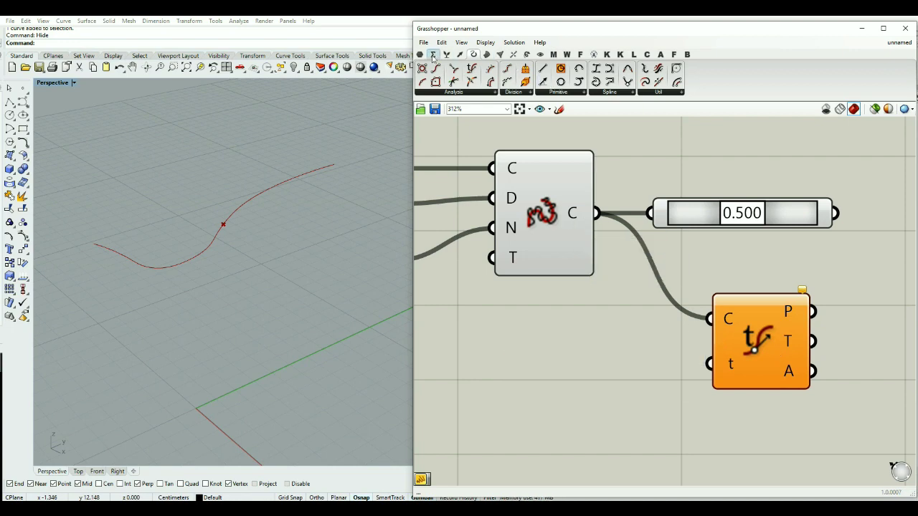
{"action": "left_click", "coordinate": [421, 55]}
{"action": "left_click_drag", "start_coordinate": [578, 82], "coordinate": [733, 151]}
{"action": "scroll", "coordinate": [635, 322], "scroll_direction": "down", "scroll_amount": 2}
{"action": "scroll", "coordinate": [696, 276], "scroll_direction": "up", "scroll_amount": 1}
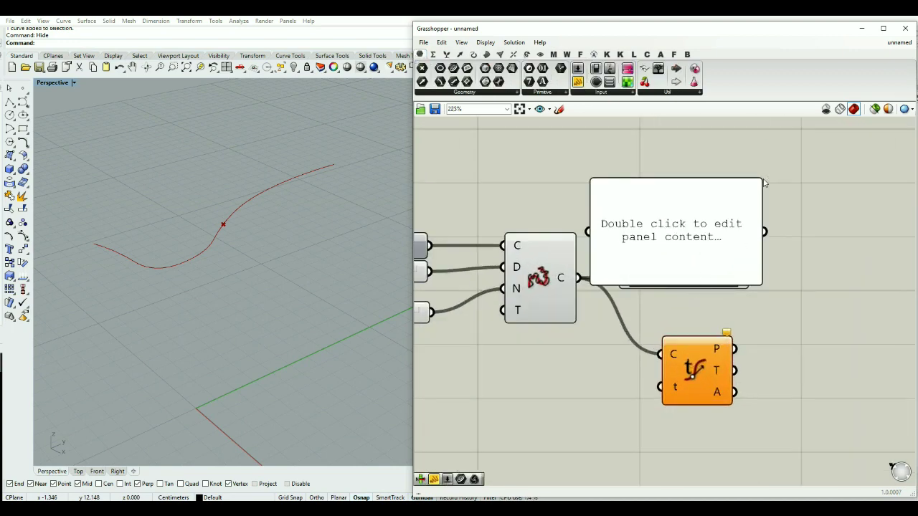
{"action": "left_click_drag", "start_coordinate": [759, 182], "coordinate": [693, 179]}
{"action": "left_click_drag", "start_coordinate": [578, 277], "coordinate": [641, 200]}
{"action": "left_click_drag", "start_coordinate": [711, 214], "coordinate": [783, 212]}
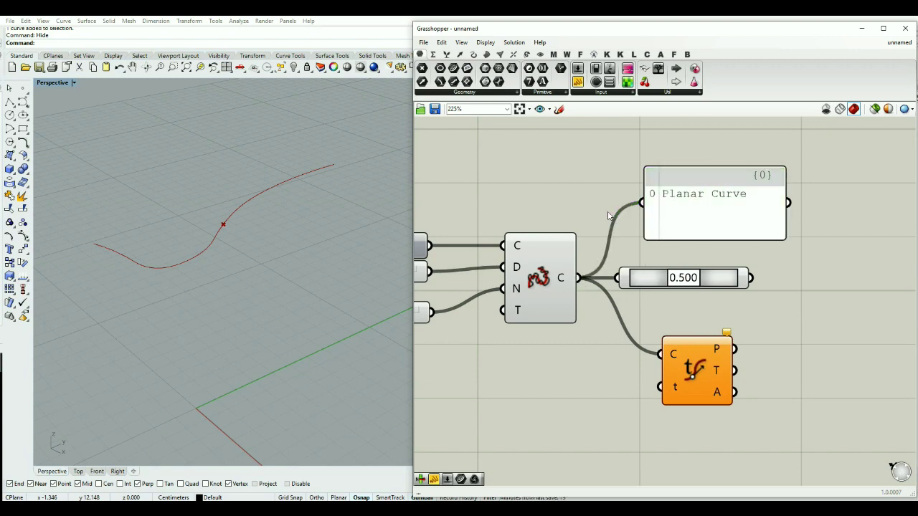
Insert a curve Length component between Rebuild Curve and the panel to display the rebuilt curve's length.
{"action": "double_click", "coordinate": [608, 211]}
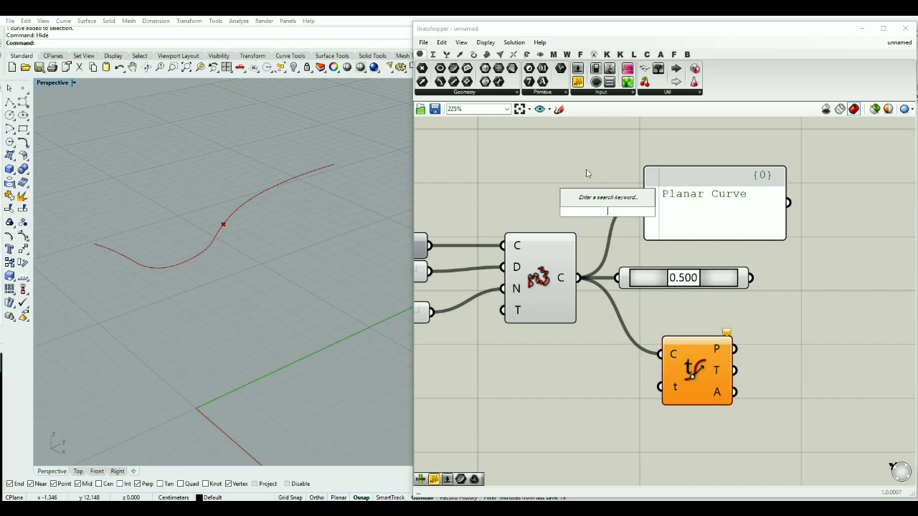
{"action": "type", "text": "len"}
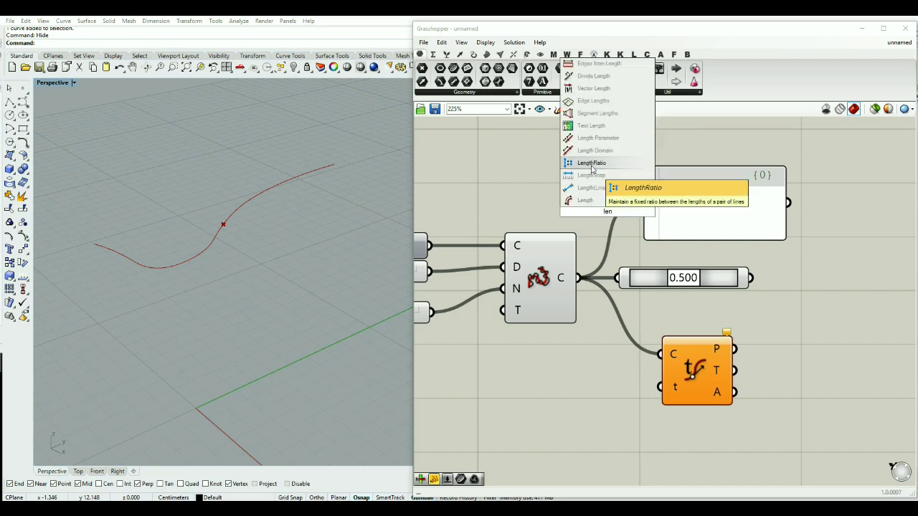
{"action": "left_click", "coordinate": [593, 201]}
{"action": "left_click_drag", "start_coordinate": [580, 278], "coordinate": [642, 203]}
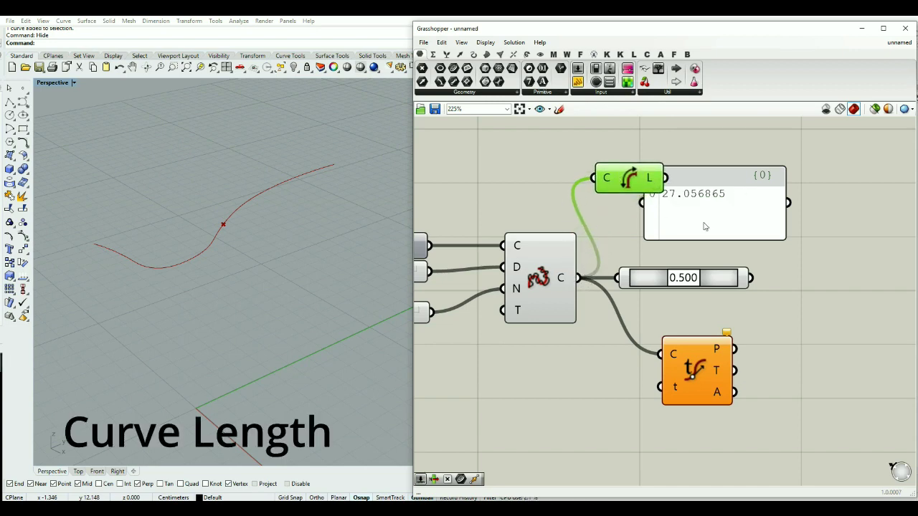
{"action": "left_click_drag", "start_coordinate": [692, 228], "coordinate": [735, 203]}
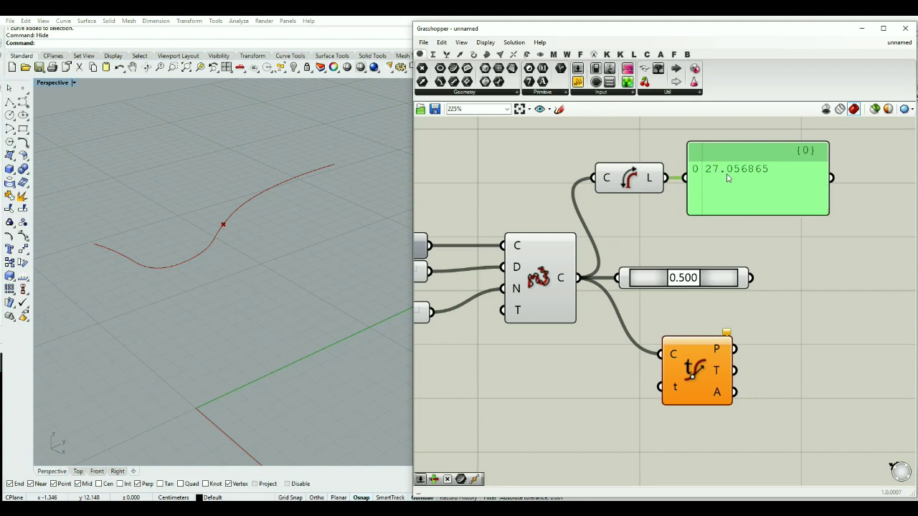
Add a Curve parameter below Rebuild Curve's output, feed the rebuilt curve into it, and set it to Reparameterize.
{"action": "left_click_drag", "start_coordinate": [676, 355], "coordinate": [765, 362]}
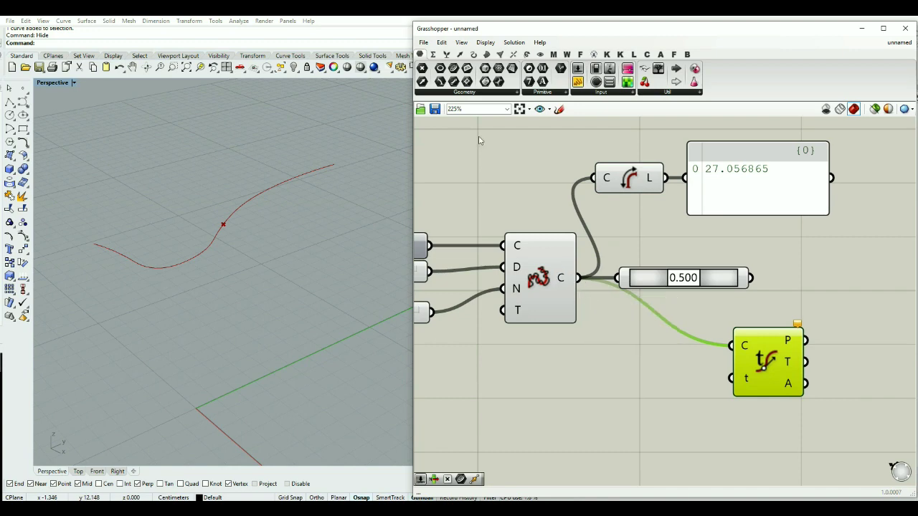
{"action": "left_click_drag", "start_coordinate": [454, 70], "coordinate": [662, 353]}
{"action": "left_click_drag", "start_coordinate": [579, 278], "coordinate": [624, 349]}
{"action": "right_click", "coordinate": [640, 353]}
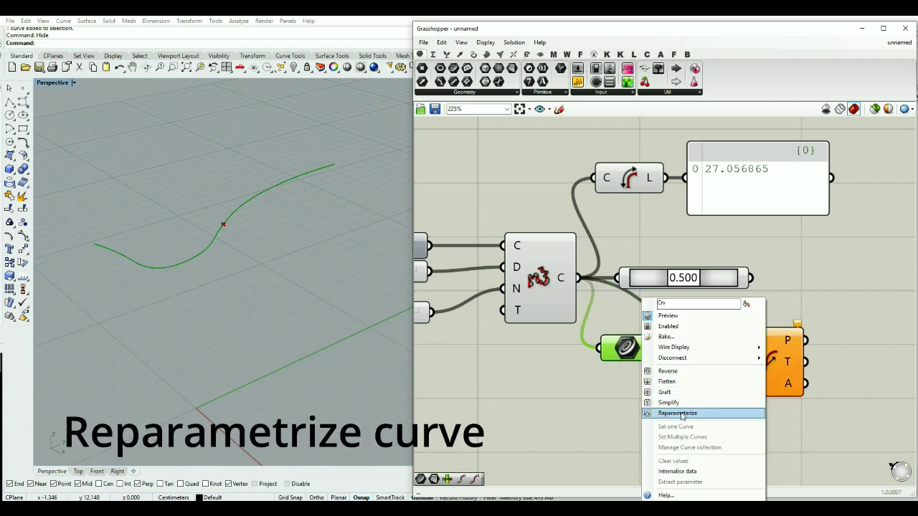
{"action": "left_click", "coordinate": [682, 414]}
{"action": "left_click_drag", "start_coordinate": [634, 352], "coordinate": [650, 351]}
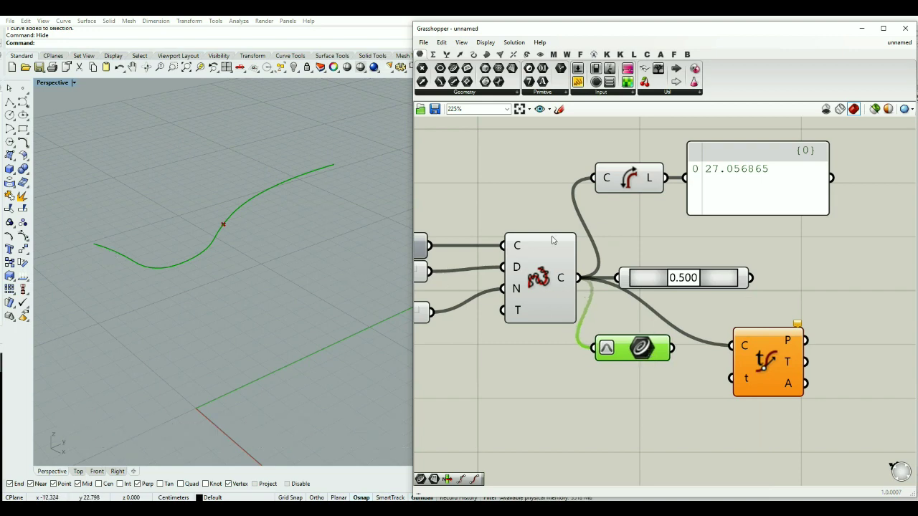
Delete the panel attached to the Length component.
{"action": "left_click", "coordinate": [746, 194]}
{"action": "key", "text": "Delete"}
Add a Deconstruct Domain component and connect the reparameterized curve to its I input.
{"action": "double_click", "coordinate": [720, 231]}
{"action": "type", "text": "decon"}
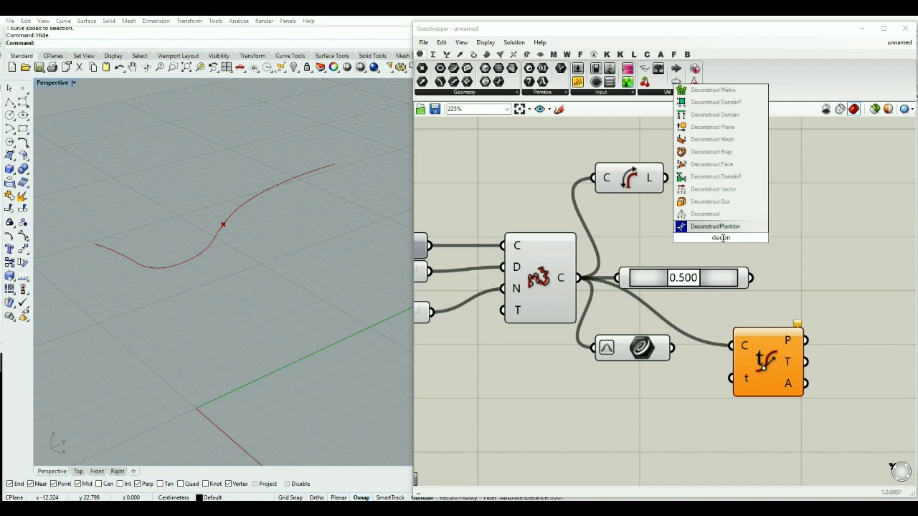
{"action": "left_click", "coordinate": [731, 115]}
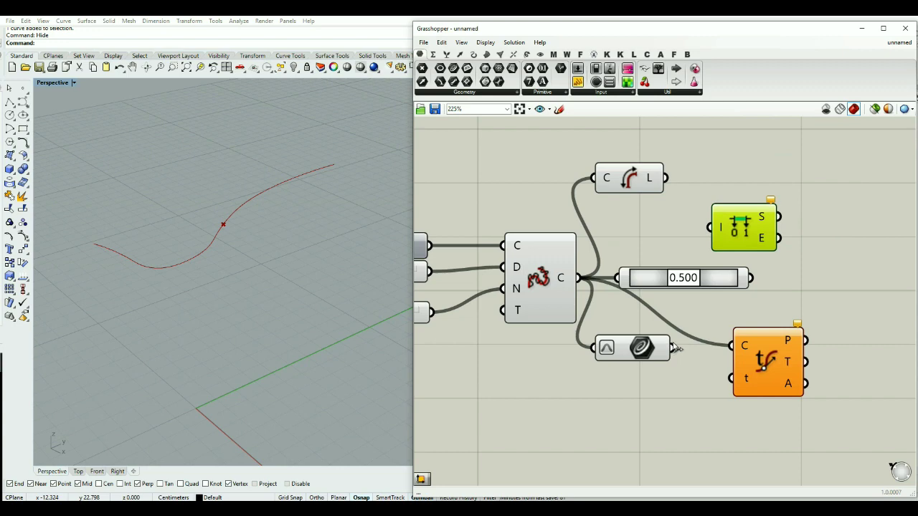
{"action": "mouse_move", "coordinate": [732, 234]}
{"action": "left_mouse_down"}
{"action": "mouse_move", "coordinate": [765, 212]}
{"action": "mouse_move", "coordinate": [742, 223]}
{"action": "left_mouse_up"}
{"action": "left_click_drag", "start_coordinate": [671, 347], "coordinate": [711, 218]}
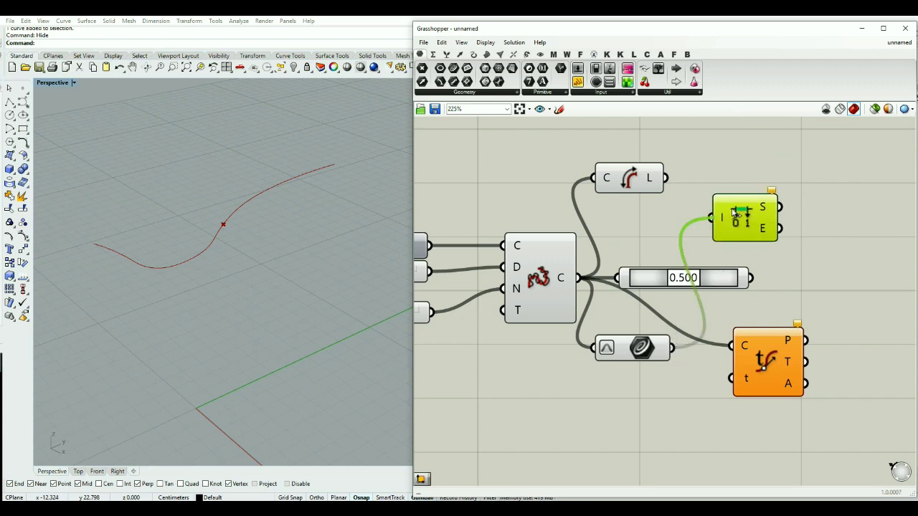
Place Deconstruct Domain below the Curve parameter and add a panel showing the domain's end value.
{"action": "left_click_drag", "start_coordinate": [784, 393], "coordinate": [864, 372]}
{"action": "left_click_drag", "start_coordinate": [741, 216], "coordinate": [721, 376]}
{"action": "left_click_drag", "start_coordinate": [577, 81], "coordinate": [813, 417]}
{"action": "left_click_drag", "start_coordinate": [712, 371], "coordinate": [731, 421]}
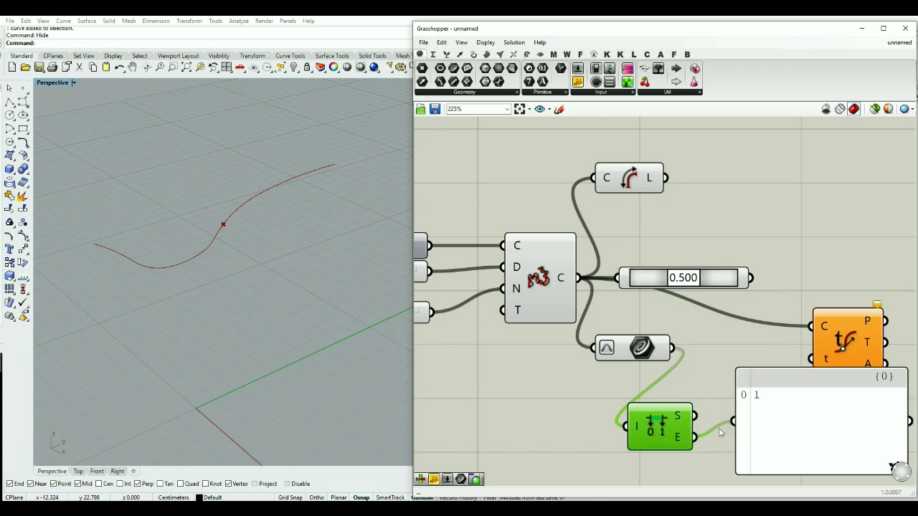
Delete the domain panel and the Deconstruct Domain component.
{"action": "left_click_drag", "start_coordinate": [659, 426], "coordinate": [674, 409]}
{"action": "left_click", "coordinate": [769, 411]}
{"action": "key", "text": "Delete"}
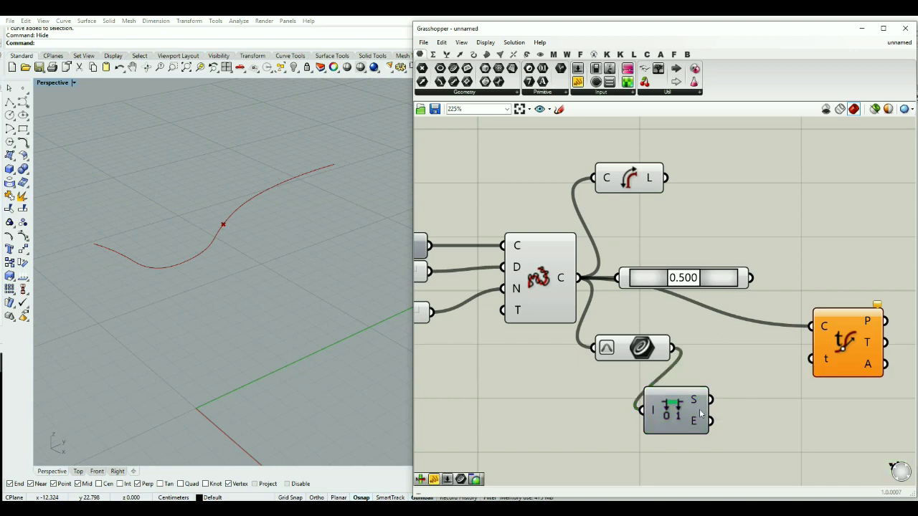
{"action": "left_click", "coordinate": [679, 408]}
{"action": "key", "text": "Delete"}
Place Evaluate Curve beside the reparameterized Curve parameter and connect that parameter to its C input.
{"action": "left_click_drag", "start_coordinate": [847, 345], "coordinate": [753, 366]}
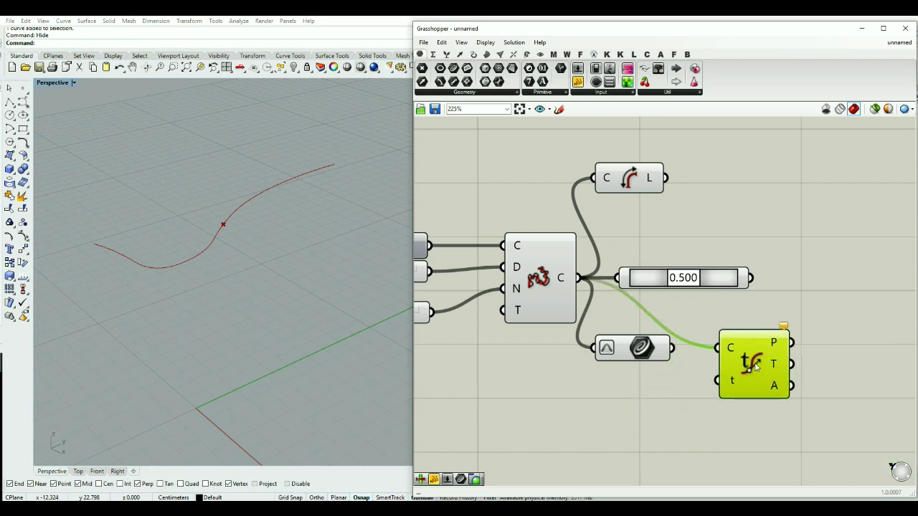
{"action": "left_click_drag", "start_coordinate": [672, 349], "coordinate": [735, 361]}
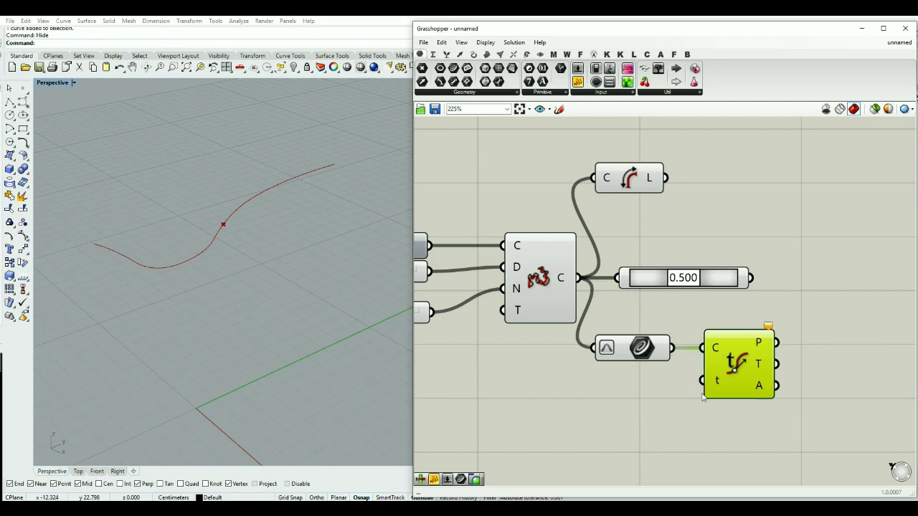
{"action": "left_click", "coordinate": [661, 404]}
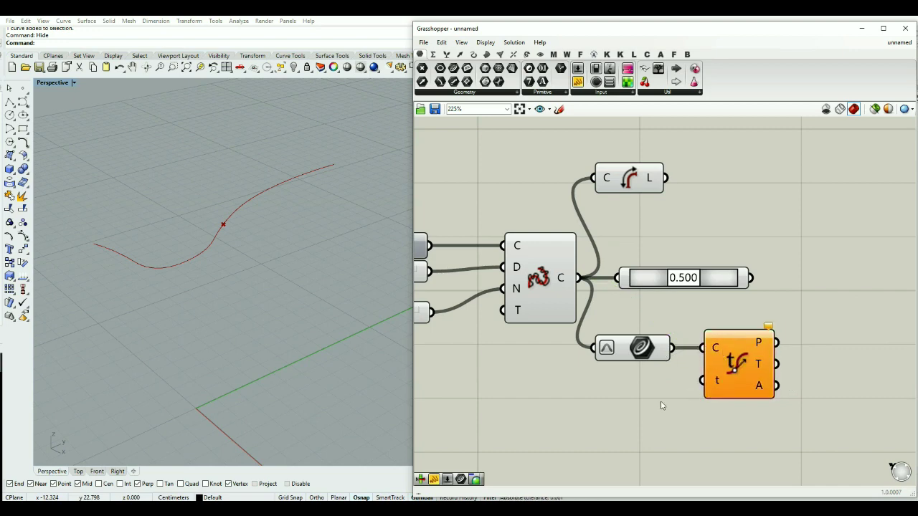
Add a 0 to 1 number slider with one decimal, connect it to Evaluate Curve's t input, and set it to 0.5.
{"action": "right_click", "coordinate": [715, 388]}
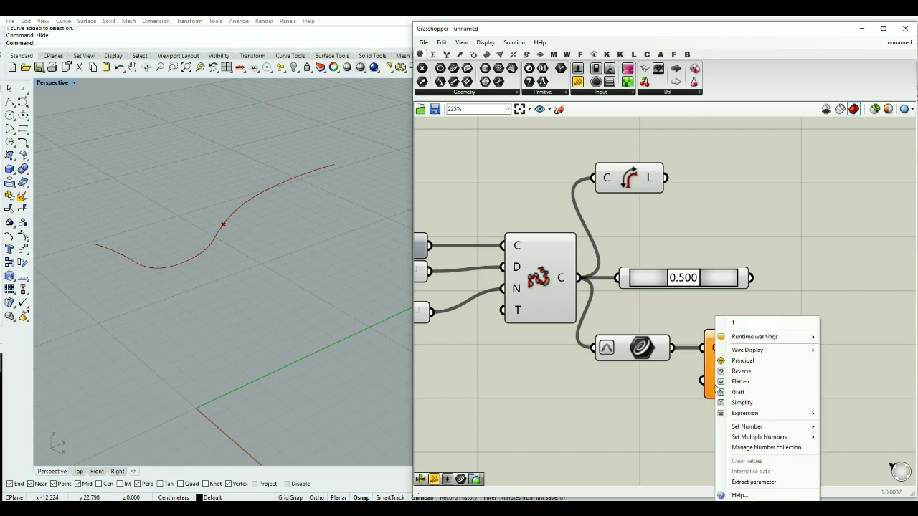
{"action": "double_click", "coordinate": [629, 420]}
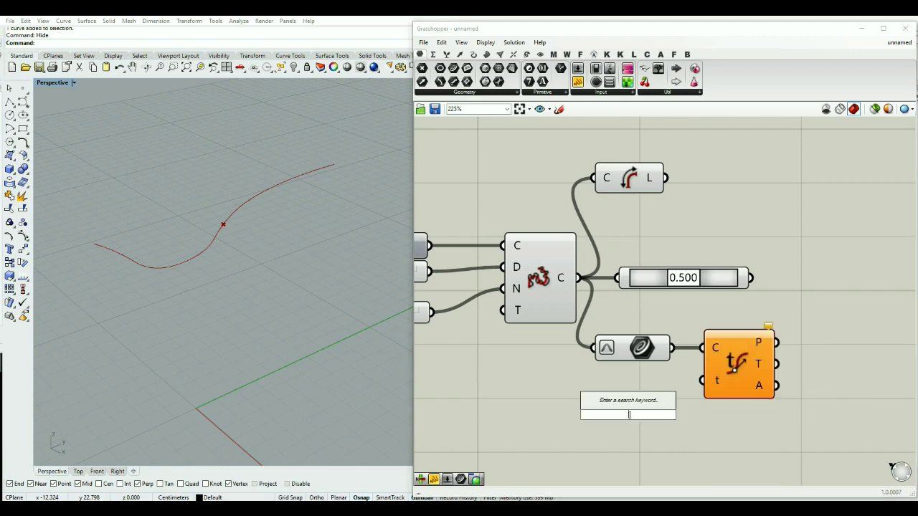
{"action": "type", "text": "0<0.4<1"}
{"action": "key", "text": "Return"}
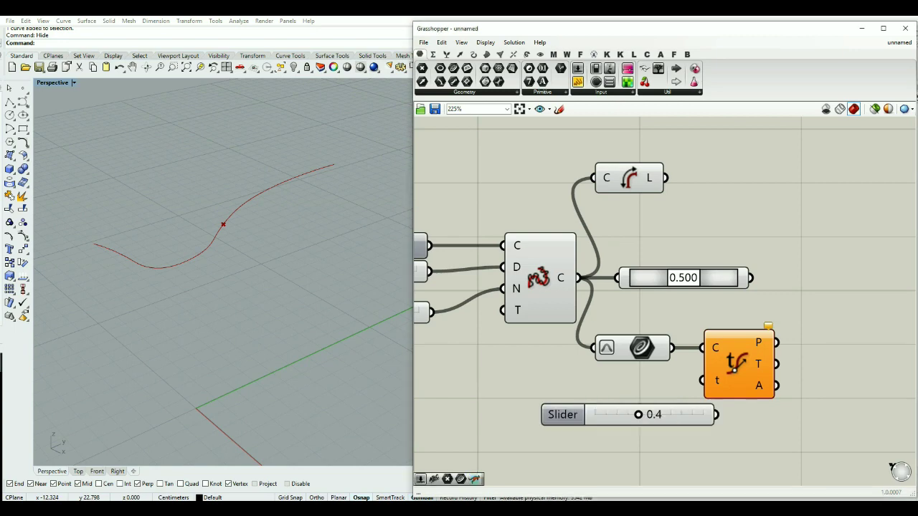
{"action": "left_click_drag", "start_coordinate": [669, 415], "coordinate": [753, 367]}
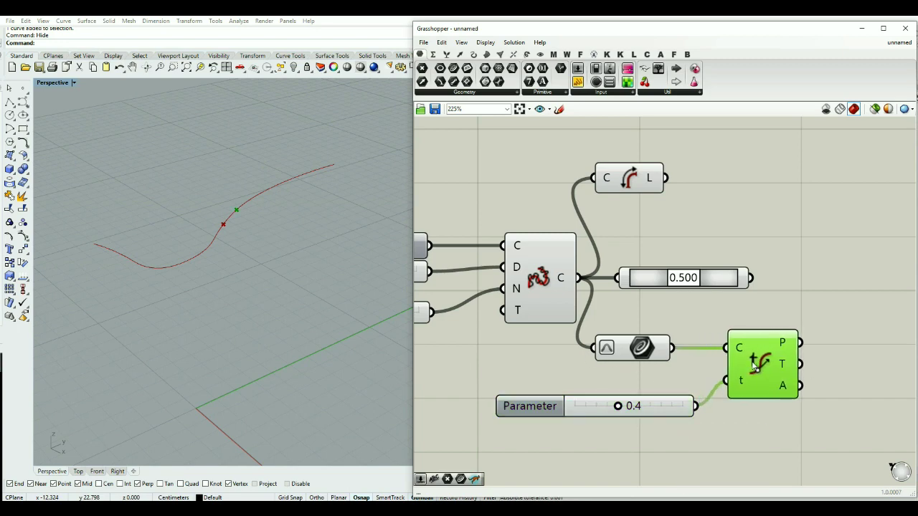
{"action": "left_click_drag", "start_coordinate": [618, 406], "coordinate": [631, 420]}
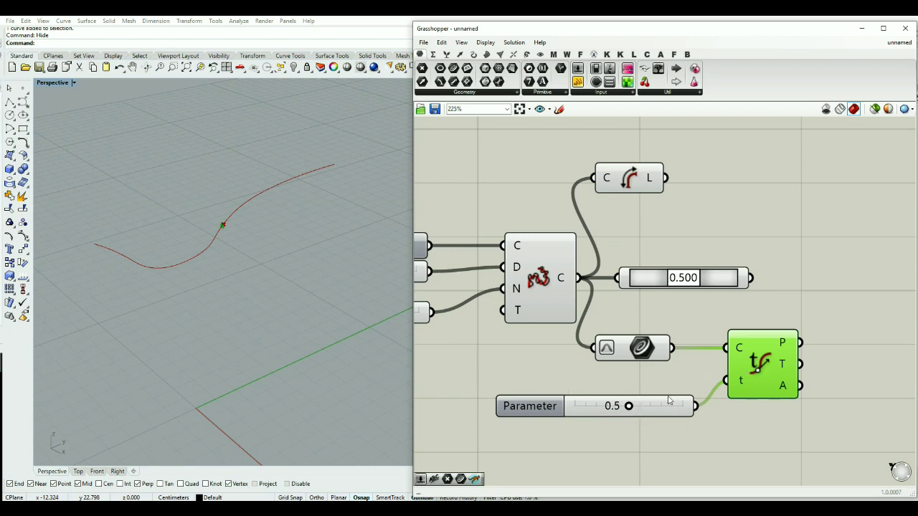
Compare the positions of the Point On Curve and Evaluate Curve points along the curve in the Rhino viewport.
{"action": "left_click_drag", "start_coordinate": [644, 282], "coordinate": [665, 283]}
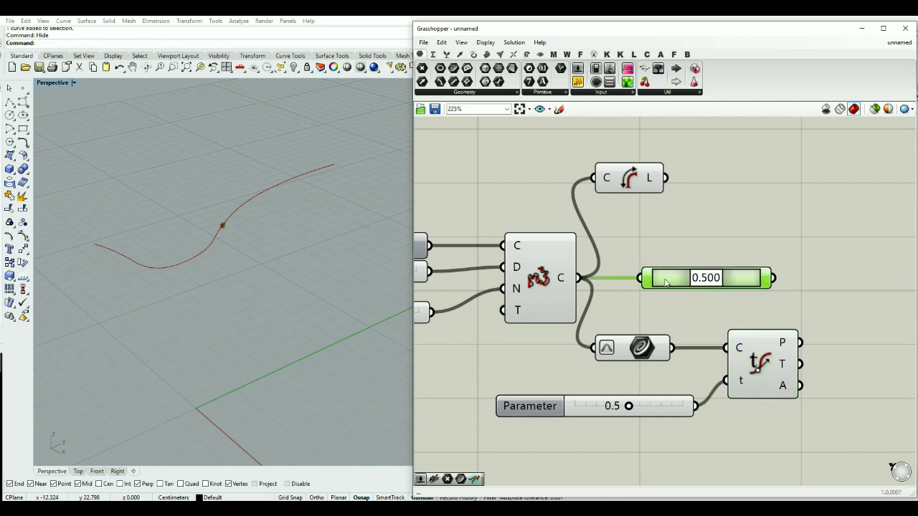
{"action": "left_click", "coordinate": [257, 266]}
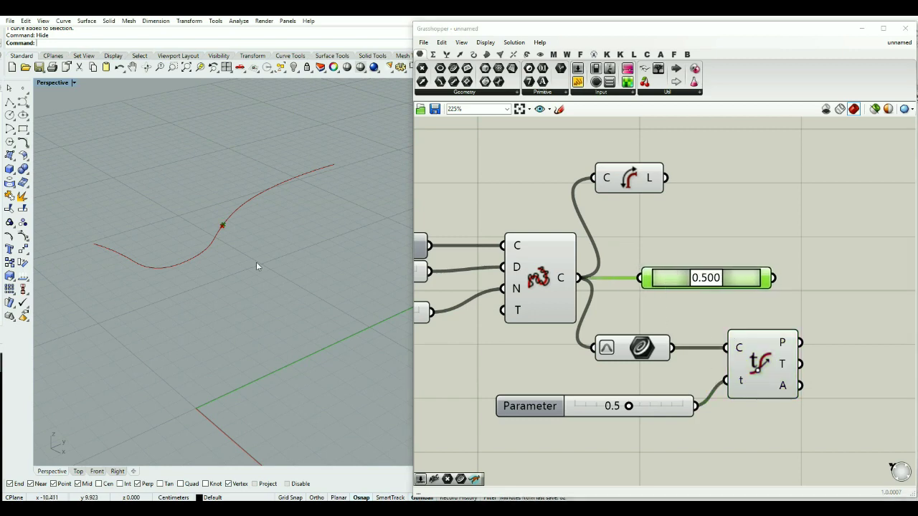
{"action": "scroll", "coordinate": [220, 222], "scroll_direction": "up", "scroll_amount": 4}
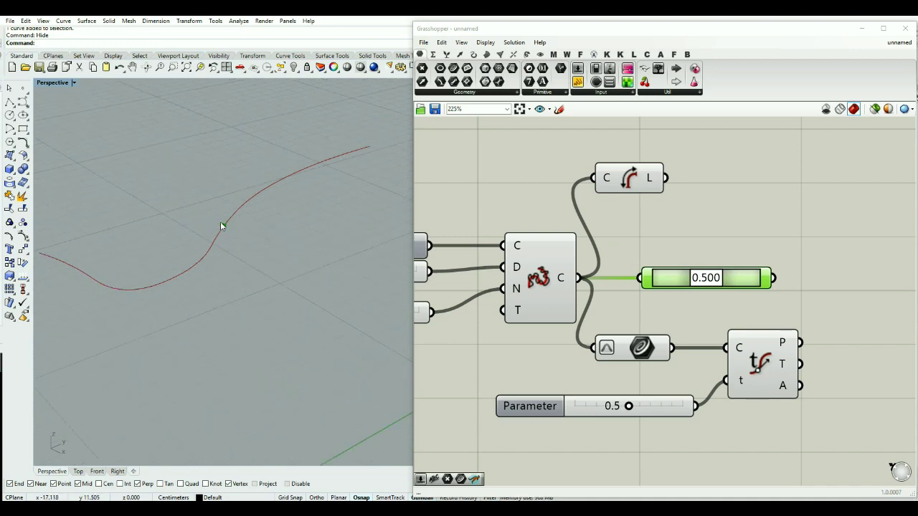
{"action": "scroll", "coordinate": [220, 222], "scroll_direction": "up", "scroll_amount": 2}
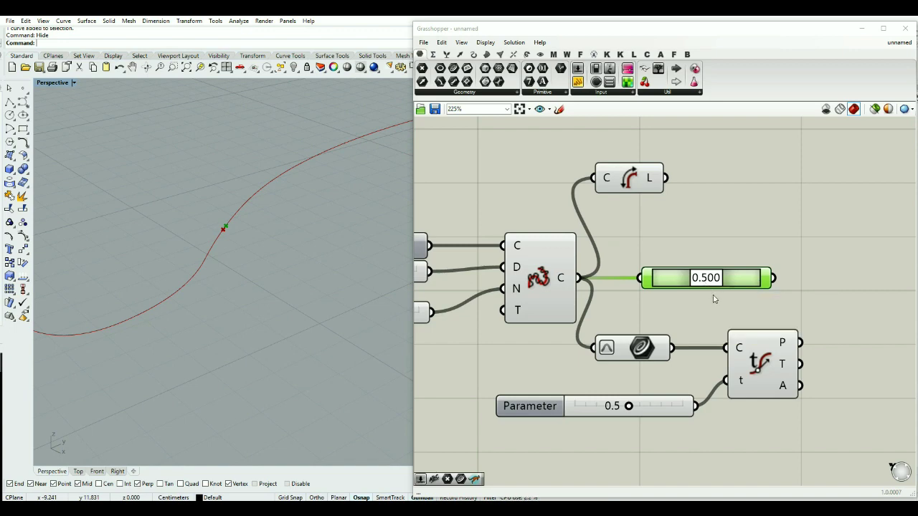
{"action": "scroll", "coordinate": [715, 300], "scroll_direction": "down", "scroll_amount": 2}
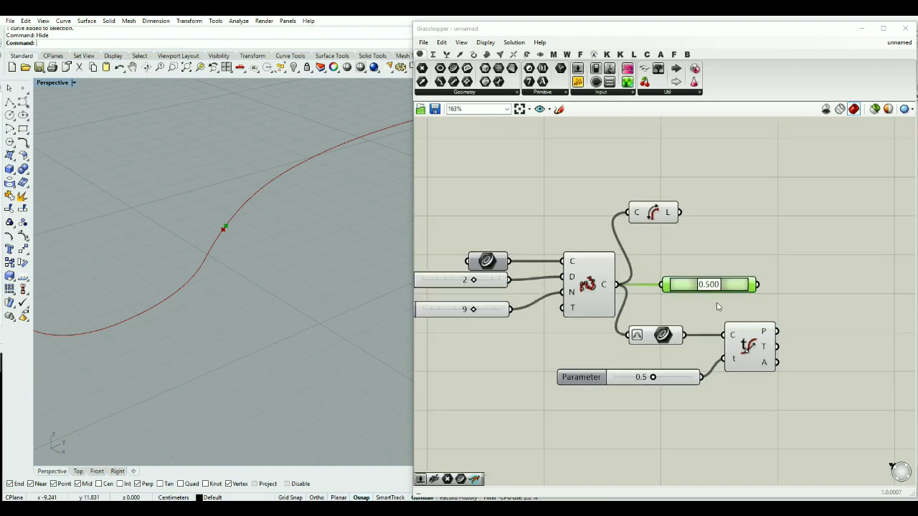
{"action": "left_click", "coordinate": [733, 348]}
{"action": "right_click_drag", "start_coordinate": [302, 321], "coordinate": [261, 305]}
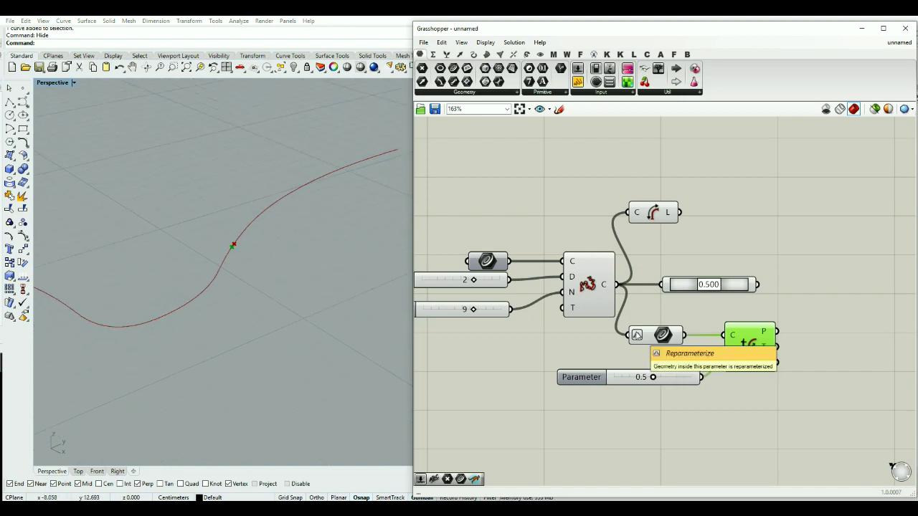
{"action": "scroll", "coordinate": [316, 297], "scroll_direction": "down", "scroll_amount": 2}
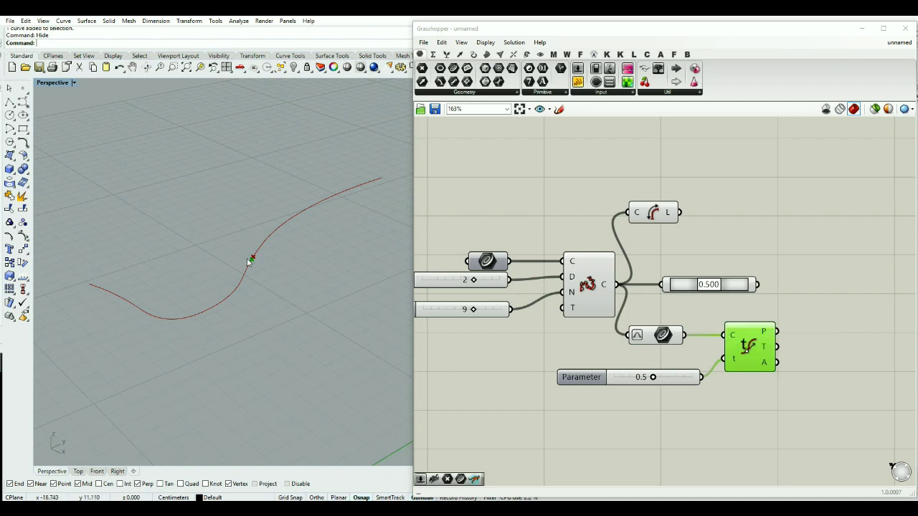
{"action": "left_click", "coordinate": [786, 314]}
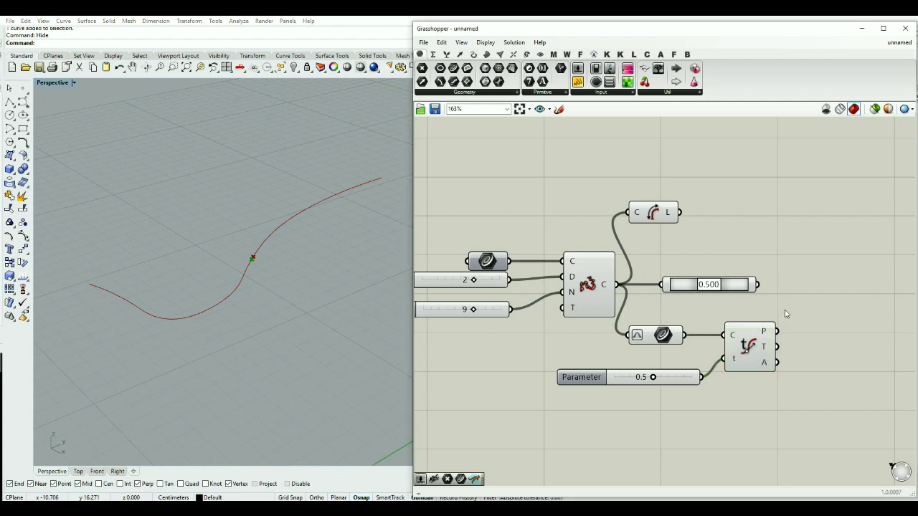
Delete the Point On Curve component from the definition.
{"action": "left_click_drag", "start_coordinate": [732, 284], "coordinate": [759, 286]}
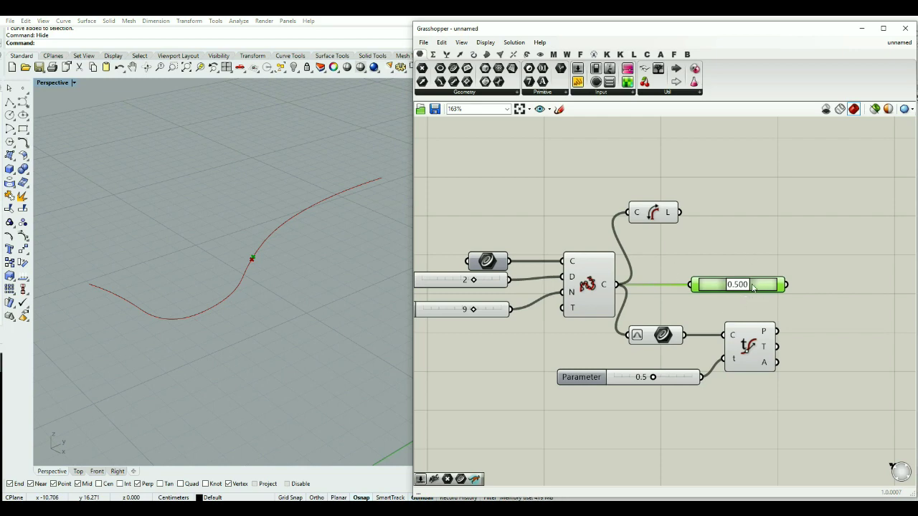
{"action": "middle_click", "coordinate": [753, 287]}
{"action": "left_click", "coordinate": [753, 264]}
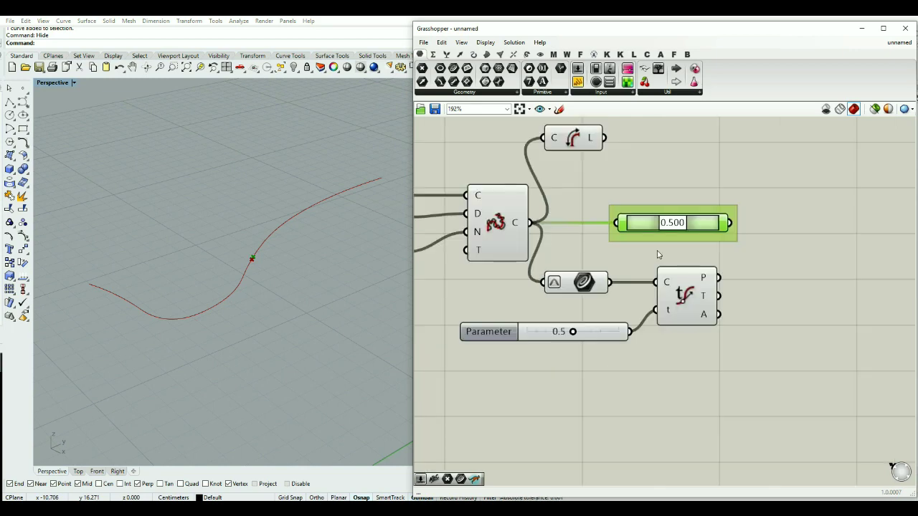
{"action": "key", "text": "Delete"}
Move the reparameterized Curve parameter, Evaluate Curve and its slider up into the space beside Rebuild Curve.
{"action": "left_click_drag", "start_coordinate": [580, 283], "coordinate": [627, 224]}
{"action": "left_click_drag", "start_coordinate": [676, 309], "coordinate": [717, 249]}
{"action": "left_click", "coordinate": [601, 335]}
{"action": "left_click_drag", "start_coordinate": [601, 335], "coordinate": [613, 294]}
{"action": "left_click", "coordinate": [750, 327]}
Add a Vector Display component beside Evaluate Curve and connect the tangent output to its V input.
{"action": "scroll", "coordinate": [825, 215], "scroll_direction": "up", "scroll_amount": 3}
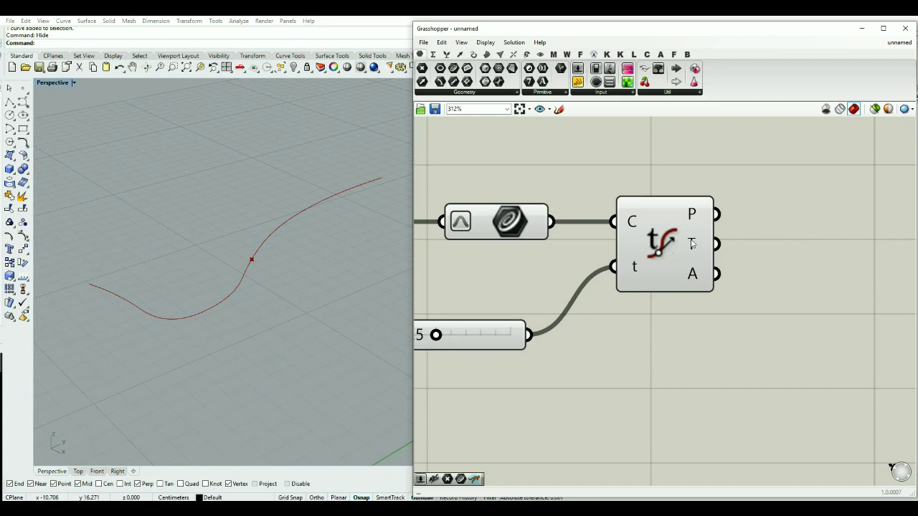
{"action": "mouse_move", "coordinate": [694, 246]}
{"action": "double_click", "coordinate": [812, 263]}
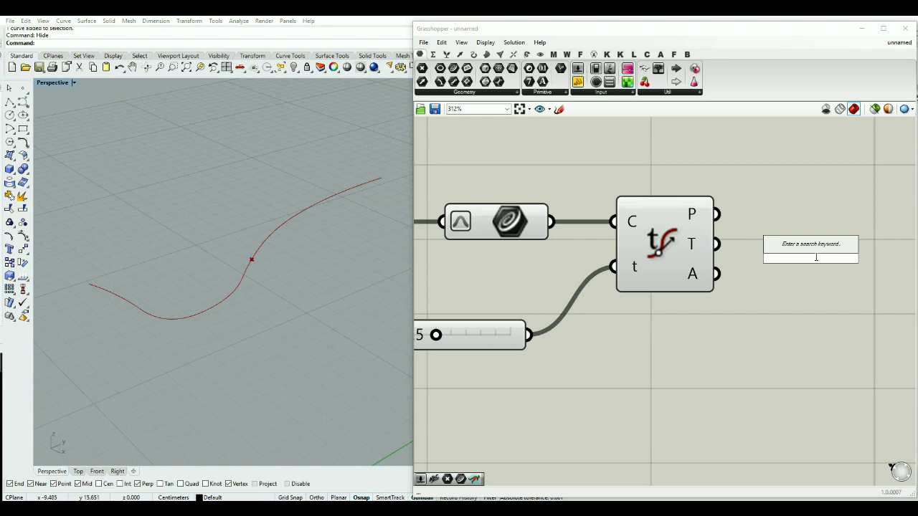
{"action": "type", "text": "vector"}
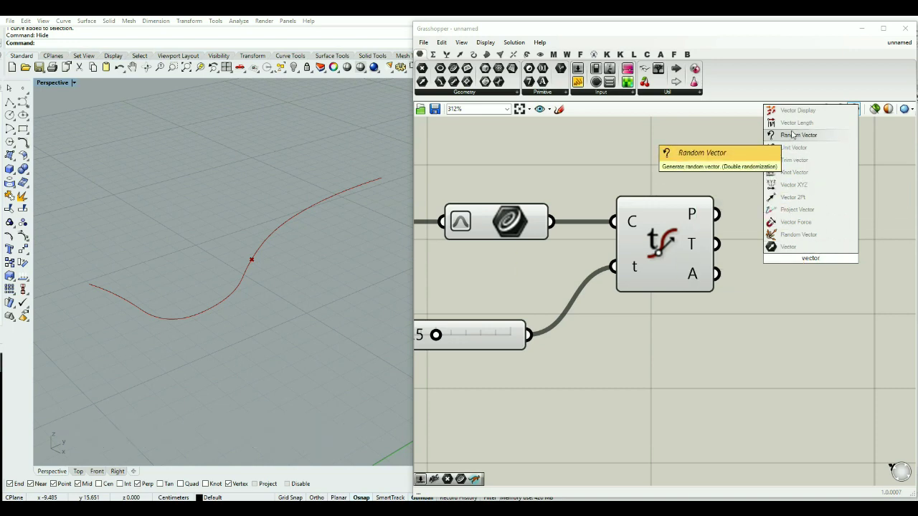
{"action": "left_click", "coordinate": [797, 110]}
{"action": "scroll", "coordinate": [655, 293], "scroll_direction": "down", "scroll_amount": 2}
{"action": "scroll", "coordinate": [654, 293], "scroll_direction": "down", "scroll_amount": 1}
{"action": "scroll", "coordinate": [652, 287], "scroll_direction": "up", "scroll_amount": 3}
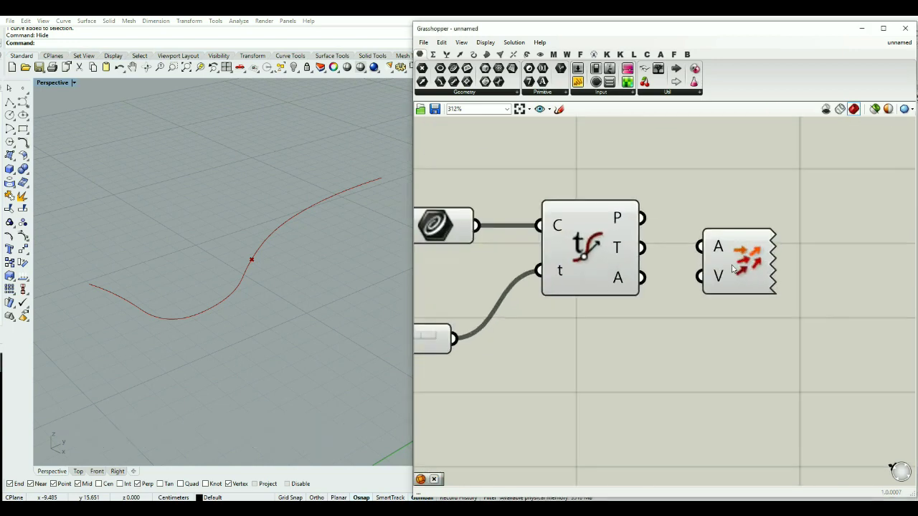
{"action": "left_click_drag", "start_coordinate": [641, 248], "coordinate": [796, 238]}
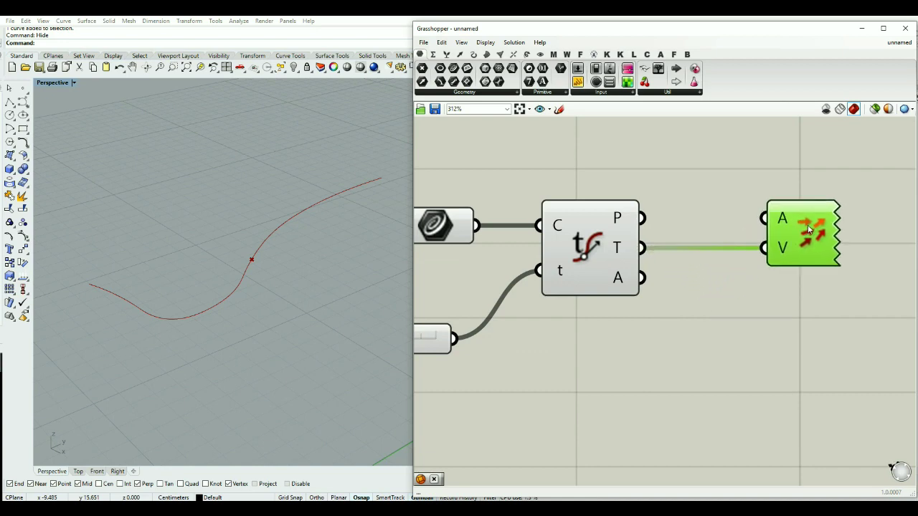
Connect Evaluate Curve's point output to Vector Display's A input and inspect the tangent vector on the curve.
{"action": "scroll", "coordinate": [740, 225], "scroll_direction": "down", "scroll_amount": 2}
{"action": "left_click_drag", "start_coordinate": [687, 231], "coordinate": [727, 220]}
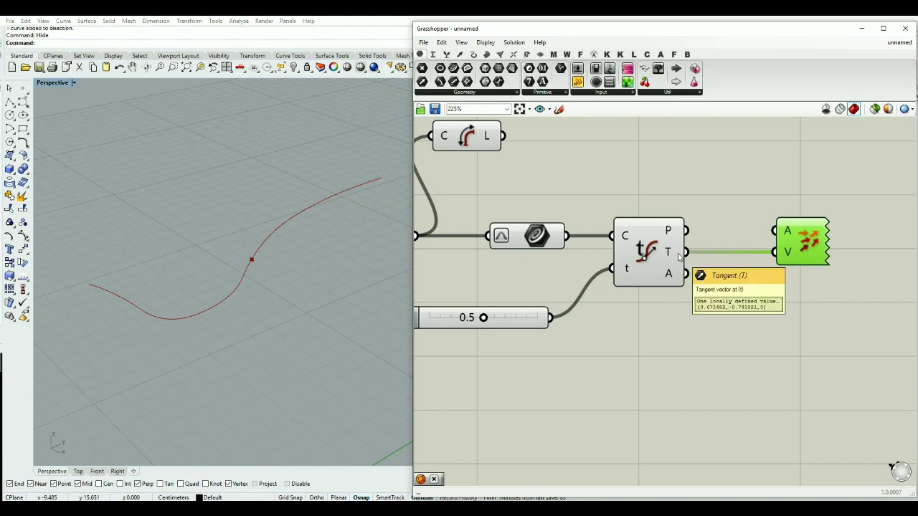
{"action": "left_click_drag", "start_coordinate": [686, 231], "coordinate": [785, 228]}
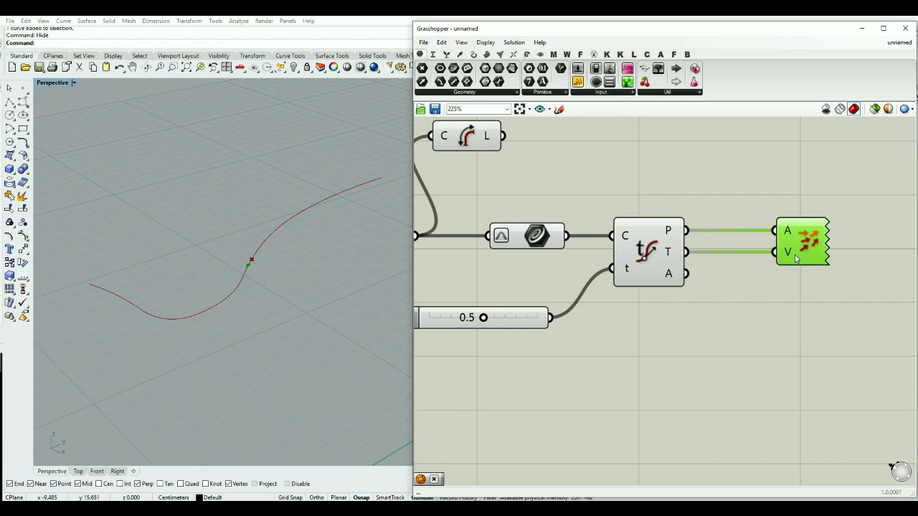
{"action": "left_click_drag", "start_coordinate": [787, 243], "coordinate": [790, 243]}
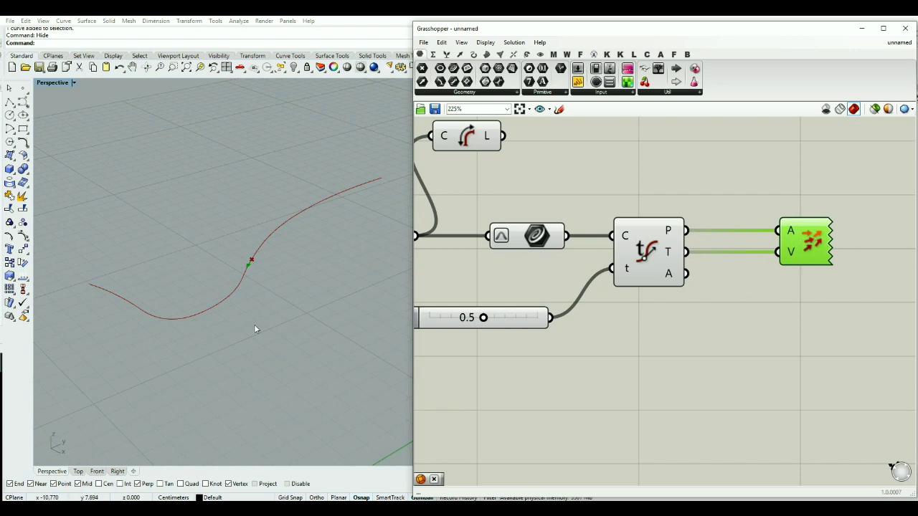
{"action": "scroll", "coordinate": [251, 262], "scroll_direction": "up", "scroll_amount": 3}
{"action": "scroll", "coordinate": [250, 259], "scroll_direction": "up", "scroll_amount": 4}
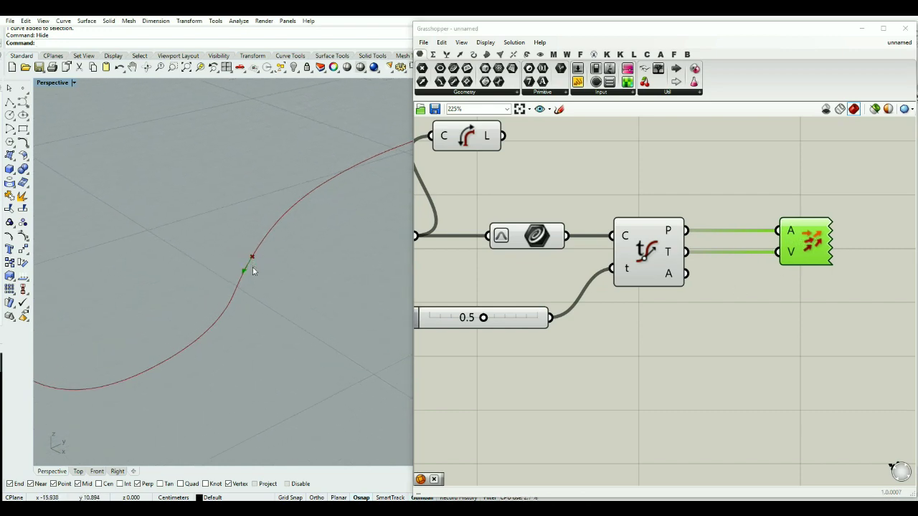
Add a Multiplication component above Evaluate Curve and connect the tangent output to its B input.
{"action": "left_click", "coordinate": [735, 280]}
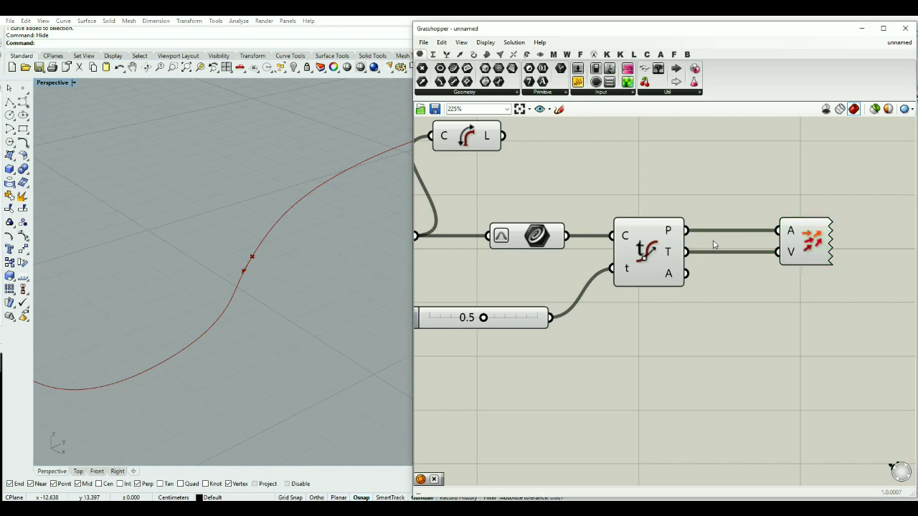
{"action": "double_click", "coordinate": [733, 206]}
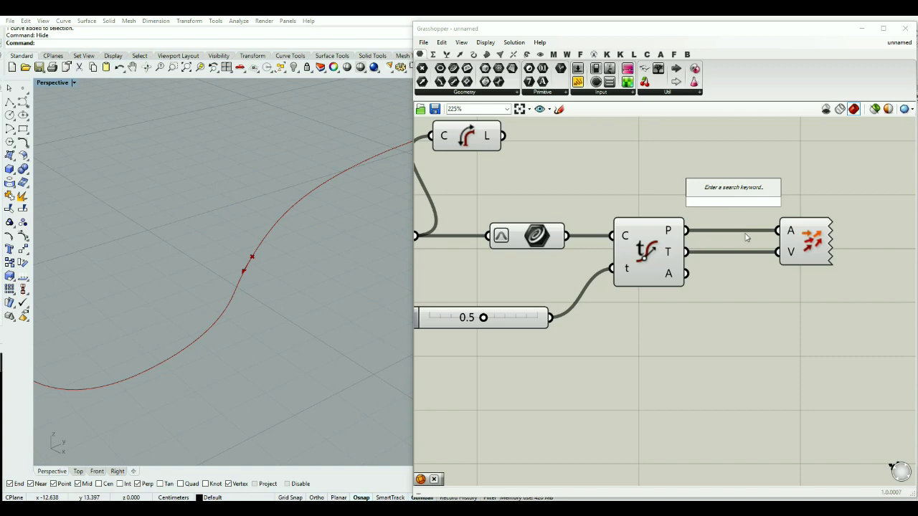
{"action": "type", "text": "*"}
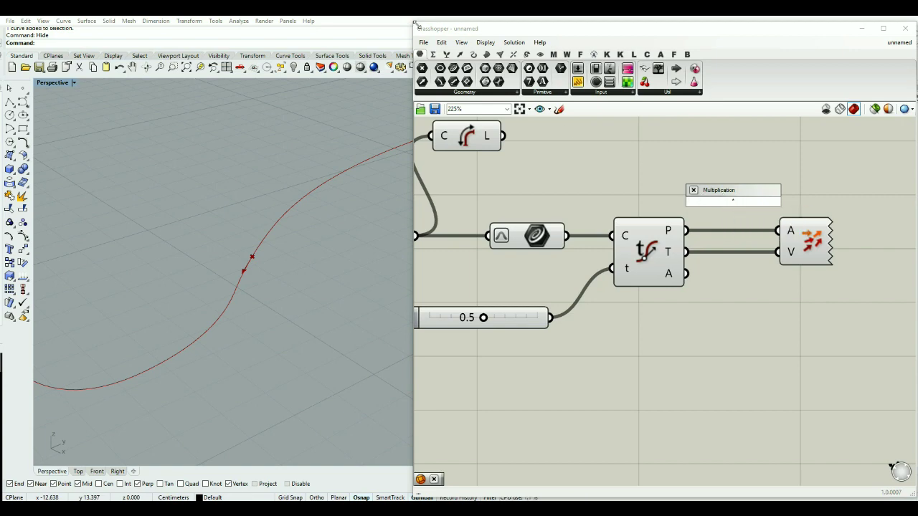
{"action": "left_click", "coordinate": [432, 55]}
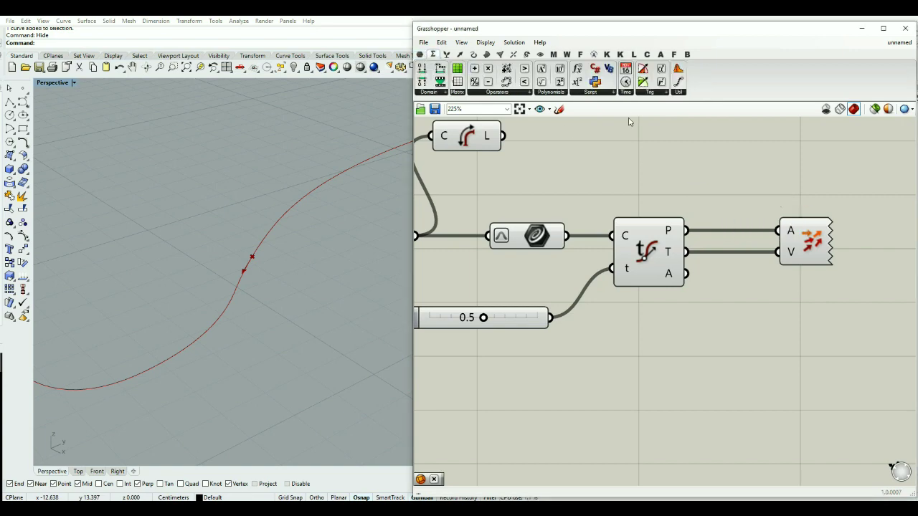
{"action": "double_click", "coordinate": [735, 186]}
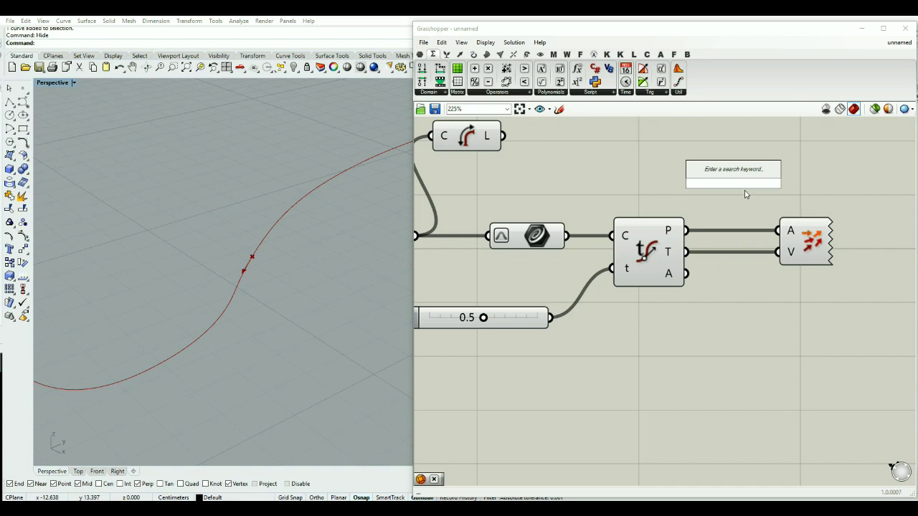
{"action": "type", "text": "mult"}
{"action": "left_click", "coordinate": [745, 194]}
{"action": "left_click_drag", "start_coordinate": [687, 251], "coordinate": [761, 179]}
Add a number slider set to 5 and connect it to the Multiplication component's A input.
{"action": "double_click", "coordinate": [671, 169]}
{"action": "type", "text": "5"}
{"action": "key", "text": "Return"}
{"action": "left_click_drag", "start_coordinate": [605, 170], "coordinate": [552, 171]}
{"action": "left_click_drag", "start_coordinate": [730, 172], "coordinate": [695, 168]}
Move Vector Display farther from Evaluate Curve, connect the Multiplication result to its V input, and inspect the scaled tangent vector.
{"action": "left_click_drag", "start_coordinate": [824, 247], "coordinate": [865, 248]}
{"action": "left_click_drag", "start_coordinate": [774, 188], "coordinate": [877, 249]}
{"action": "right_click_drag", "start_coordinate": [316, 349], "coordinate": [260, 319]}
{"action": "key", "text": "Left"}
{"action": "key", "text": "Left"}
{"action": "key", "text": "Left"}
{"action": "key", "text": "Left"}
{"action": "key", "text": "Left"}
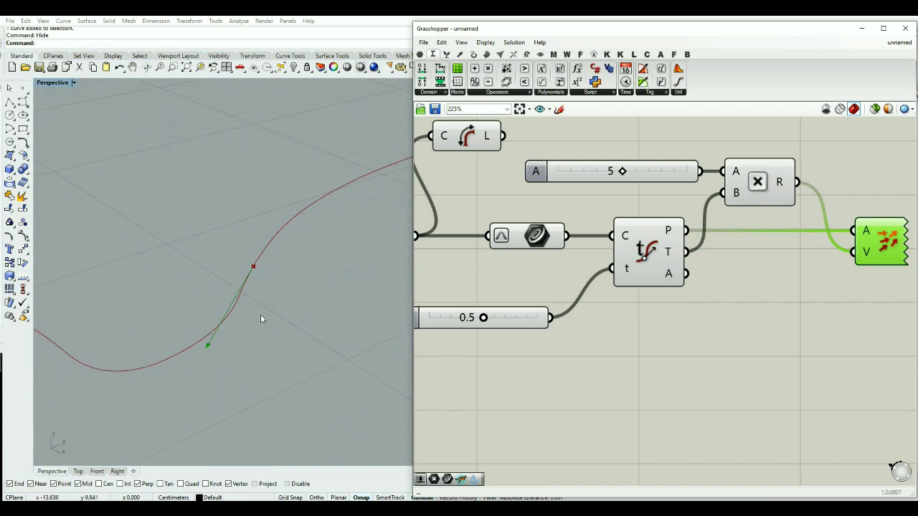
{"action": "left_click", "coordinate": [768, 254]}
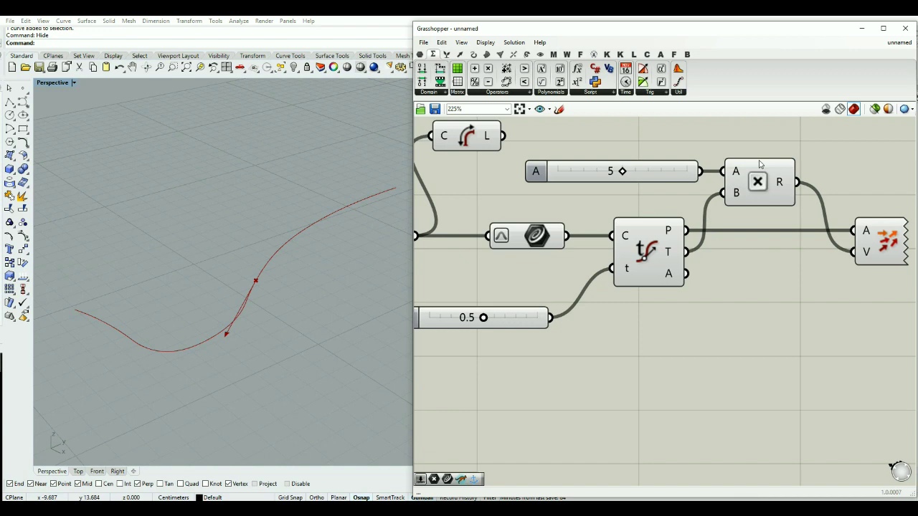
Delete the Vector Display component and add a Vector Display Ex component in its place.
{"action": "scroll", "coordinate": [780, 244], "scroll_direction": "down", "scroll_amount": 3}
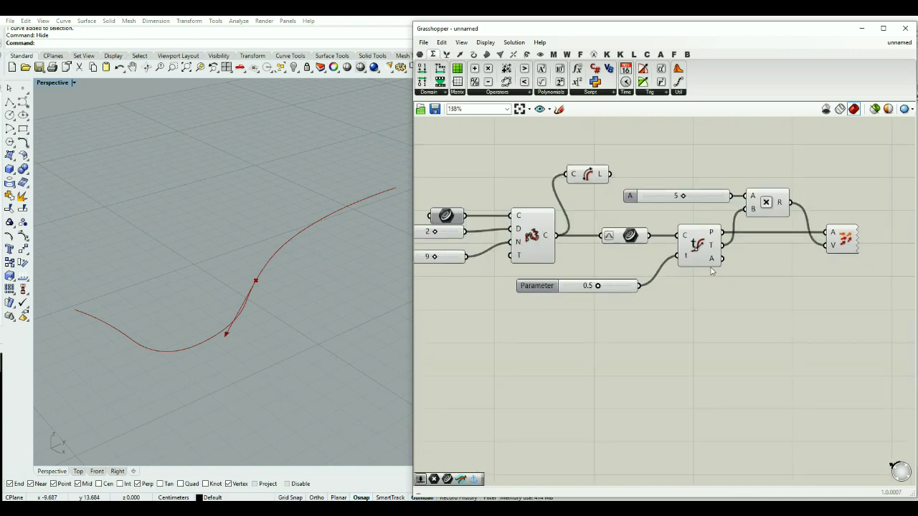
{"action": "left_click", "coordinate": [834, 248]}
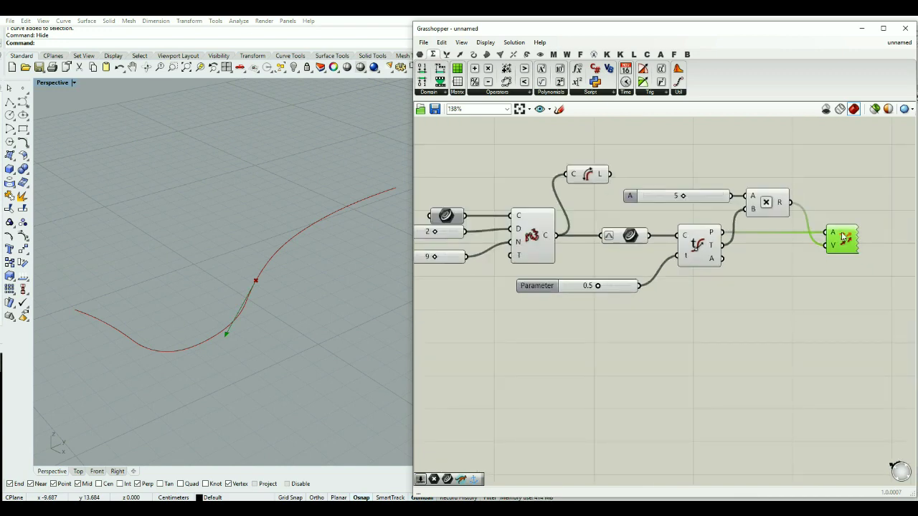
{"action": "key", "text": "Delete"}
{"action": "double_click", "coordinate": [806, 267]}
{"action": "type", "text": "veco"}
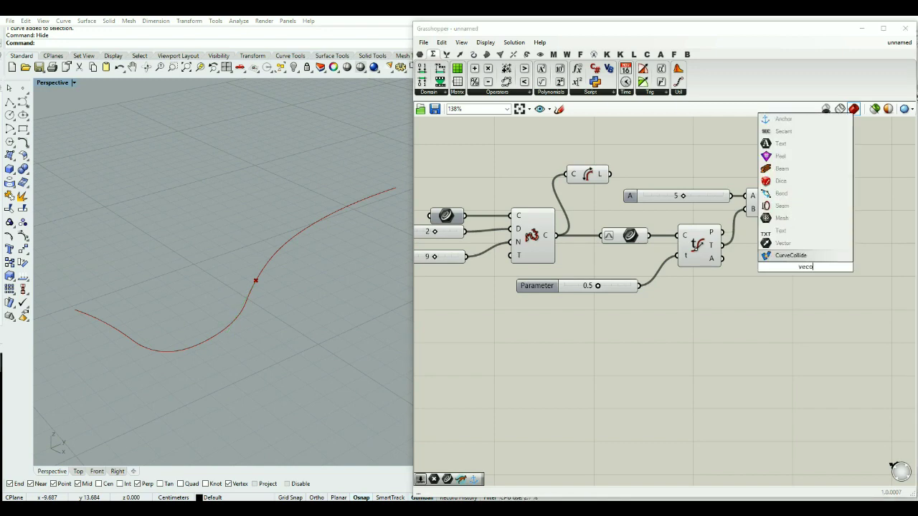
{"action": "key", "text": "BackSpace"}
{"action": "type", "text": "tor disp"}
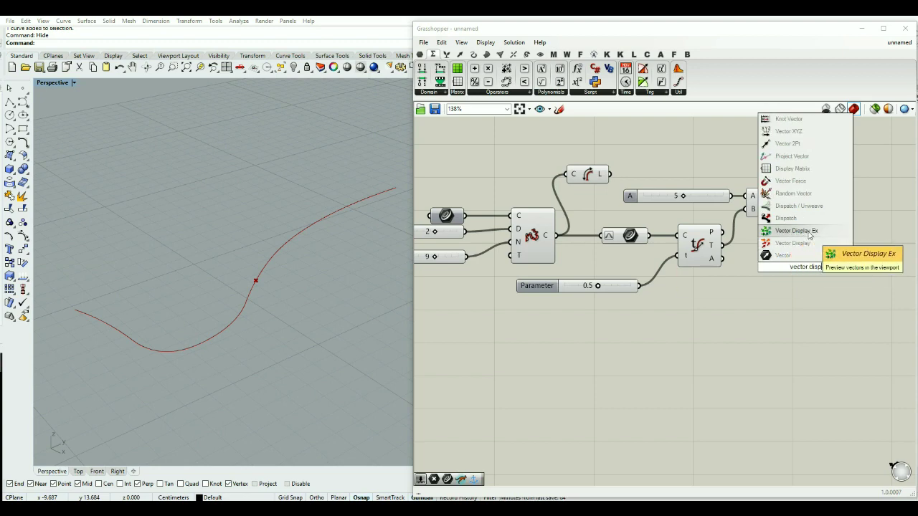
{"action": "left_click", "coordinate": [809, 235]}
{"action": "scroll", "coordinate": [810, 276], "scroll_direction": "up", "scroll_amount": 2}
Connect the Multiplication result to Vector Display Ex's V input and Evaluate Curve's point output to its P input, then align the component.
{"action": "left_click_drag", "start_coordinate": [815, 276], "coordinate": [843, 263]}
{"action": "left_click_drag", "start_coordinate": [788, 177], "coordinate": [848, 235]}
{"action": "left_click_drag", "start_coordinate": [693, 218], "coordinate": [832, 209]}
{"action": "left_click_drag", "start_coordinate": [862, 238], "coordinate": [862, 247]}
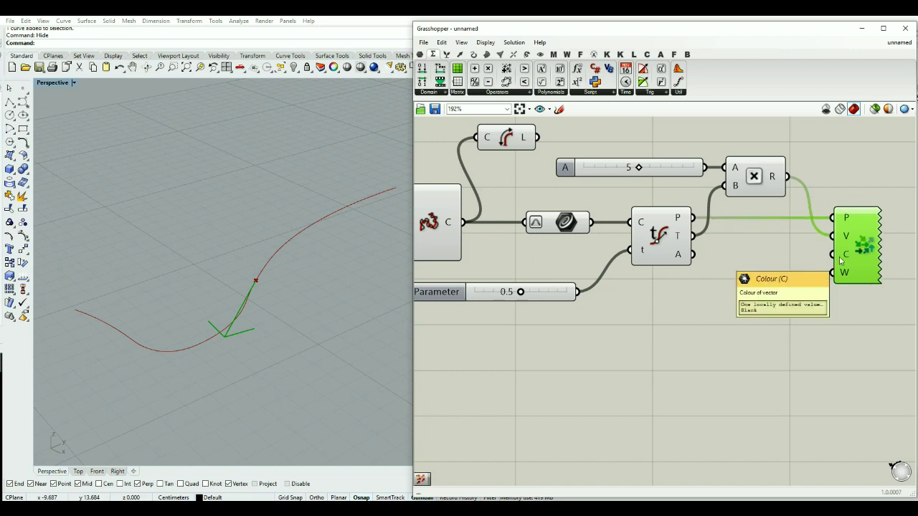
Add a Colour Swatch component and connect it to the C input of Vector Display Ex.
{"action": "double_click", "coordinate": [773, 289]}
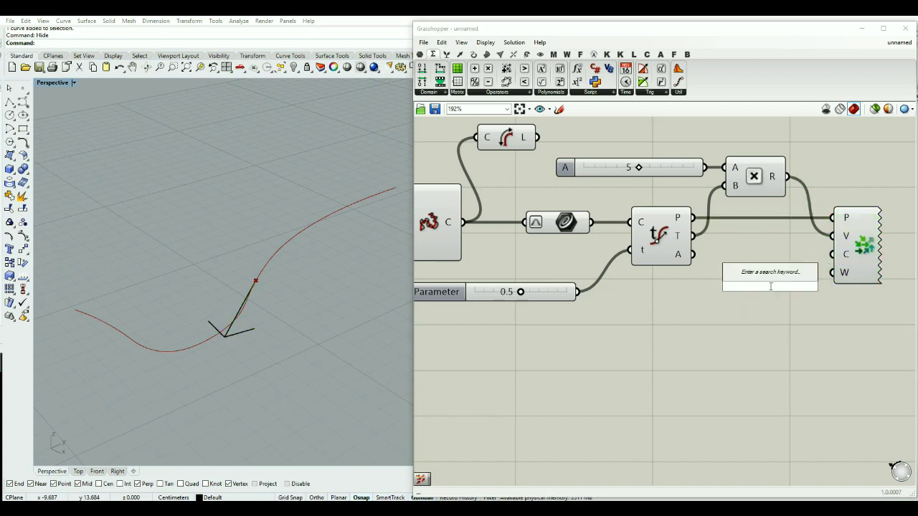
{"action": "type", "text": "swa"}
{"action": "left_click", "coordinate": [752, 212]}
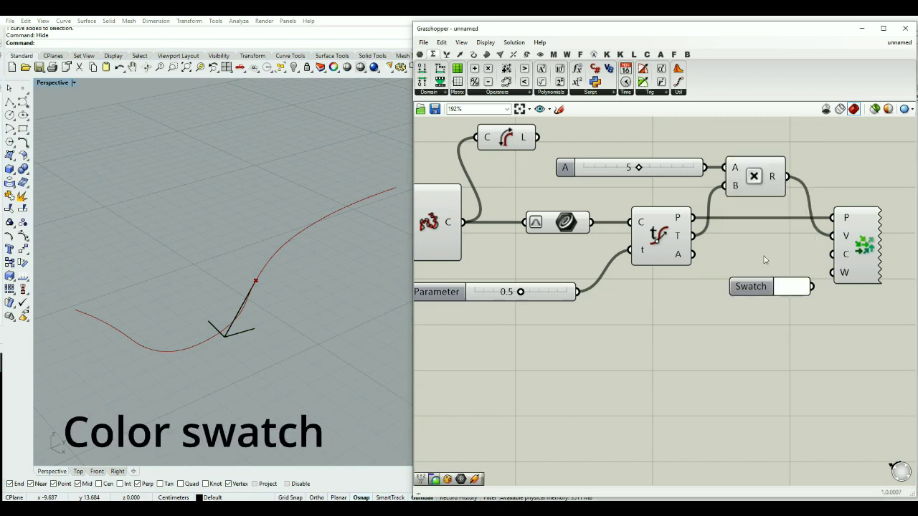
{"action": "left_click_drag", "start_coordinate": [753, 292], "coordinate": [730, 291]}
{"action": "left_click_drag", "start_coordinate": [832, 254], "coordinate": [787, 286]}
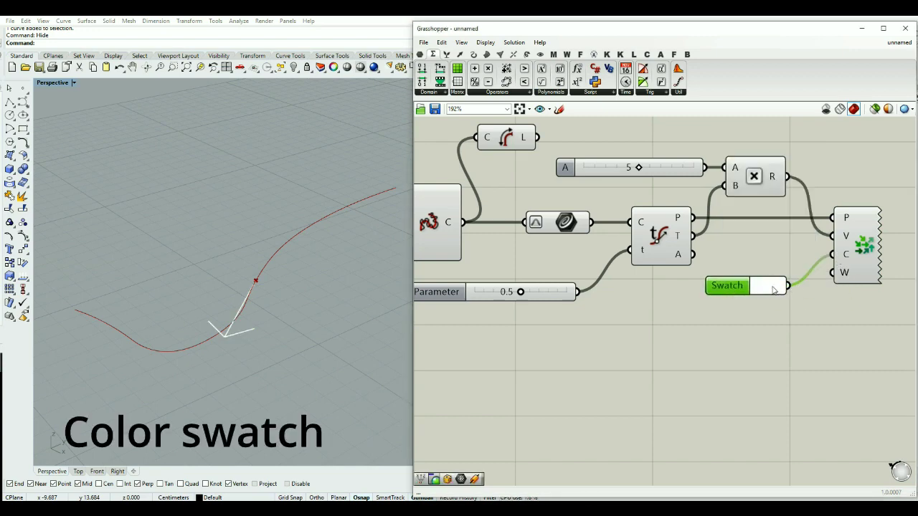
Set the colour swatch to black.
{"action": "left_click", "coordinate": [768, 291]}
{"action": "left_click_drag", "start_coordinate": [801, 322], "coordinate": [845, 386]}
{"action": "left_click", "coordinate": [656, 367]}
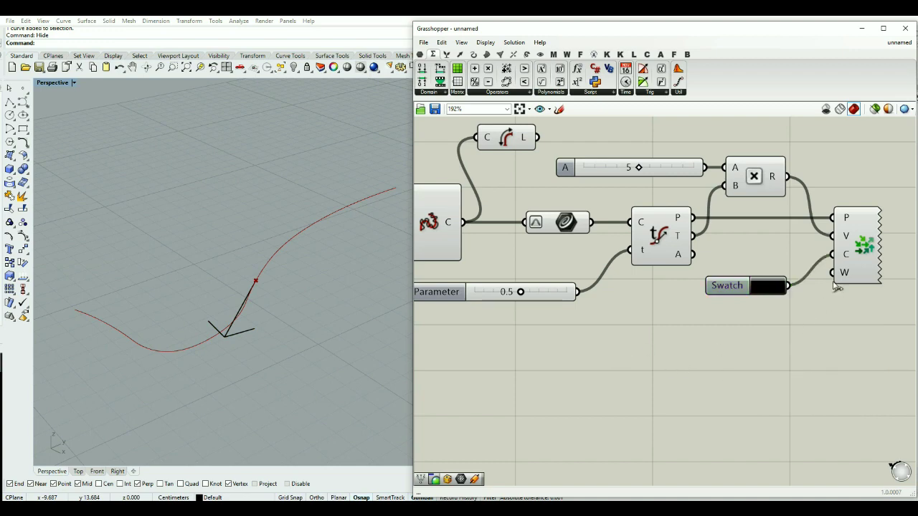
Add a number slider with the value 3 and connect it to the W input of Vector Display Ex.
{"action": "mouse_move", "coordinate": [837, 279]}
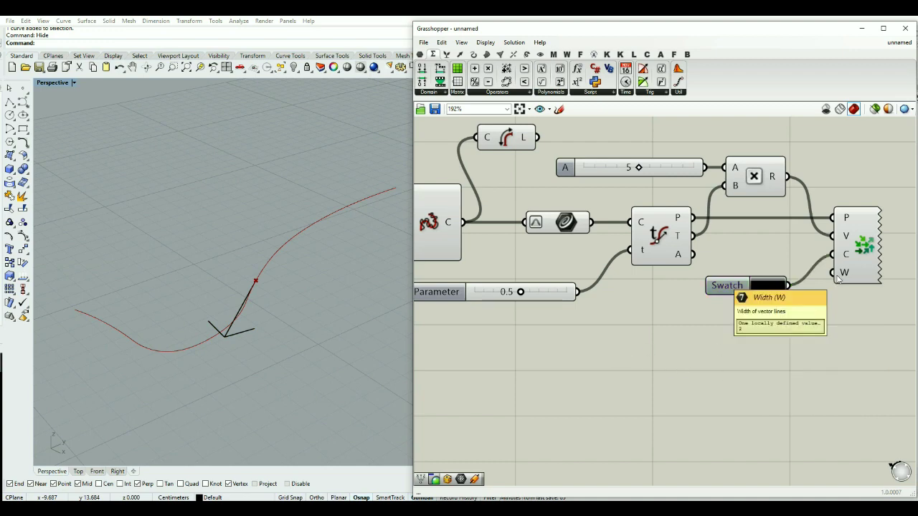
{"action": "double_click", "coordinate": [780, 343]}
{"action": "type", "text": "3"}
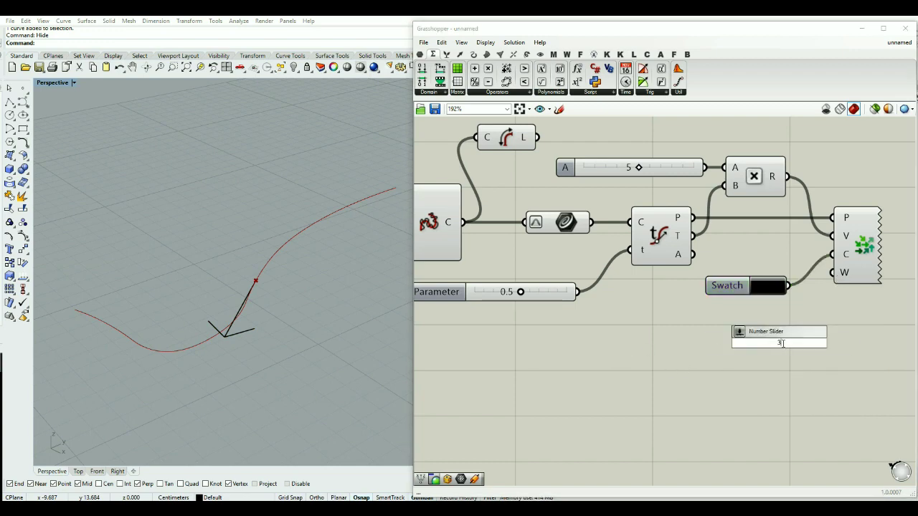
{"action": "key", "text": "Return"}
{"action": "left_click_drag", "start_coordinate": [831, 273], "coordinate": [765, 316]}
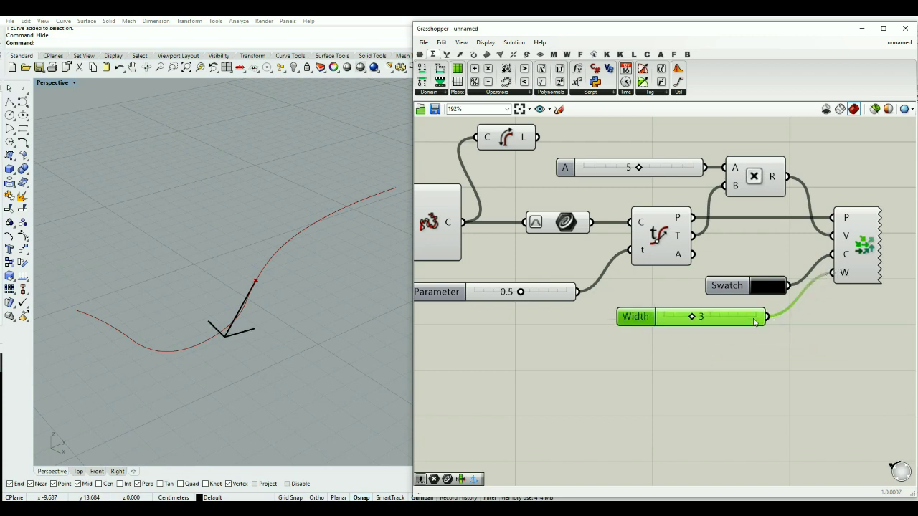
Align the Width slider below the swatch, set it to 6, and inspect the arrow in the Perspective viewport.
{"action": "left_click_drag", "start_coordinate": [634, 316], "coordinate": [653, 312]}
{"action": "left_click_drag", "start_coordinate": [708, 312], "coordinate": [739, 317]}
{"action": "left_click", "coordinate": [728, 353]}
{"action": "mouse_move", "coordinate": [322, 373]}
{"action": "right_mouse_down", "text": "shift"}
{"action": "mouse_move", "coordinate": [268, 349]}
{"action": "mouse_move", "coordinate": [322, 395]}
{"action": "mouse_move", "coordinate": [313, 388]}
{"action": "right_mouse_up", "text": "shift"}
{"action": "scroll", "coordinate": [294, 359], "scroll_direction": "down", "scroll_amount": 2}
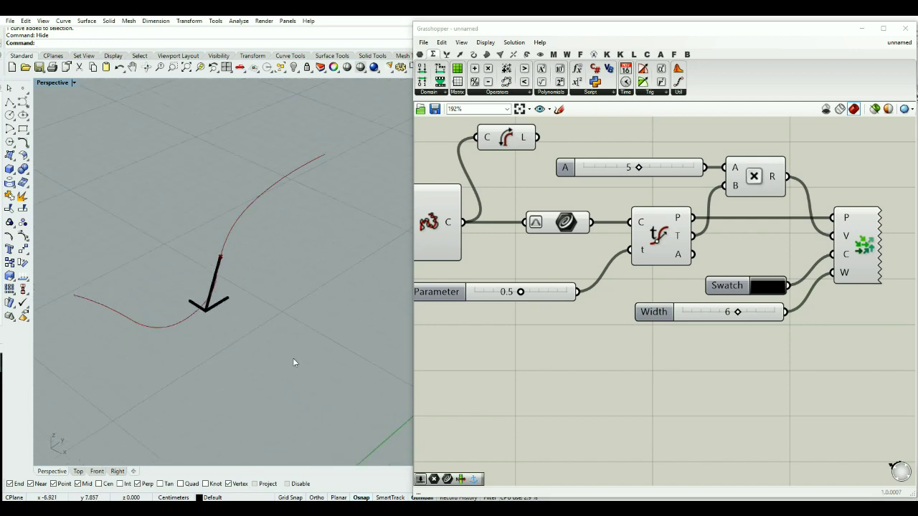
Add an End Points component above Rebuild Curve and connect the original Curve parameter to its C input.
{"action": "mouse_move", "coordinate": [684, 241]}
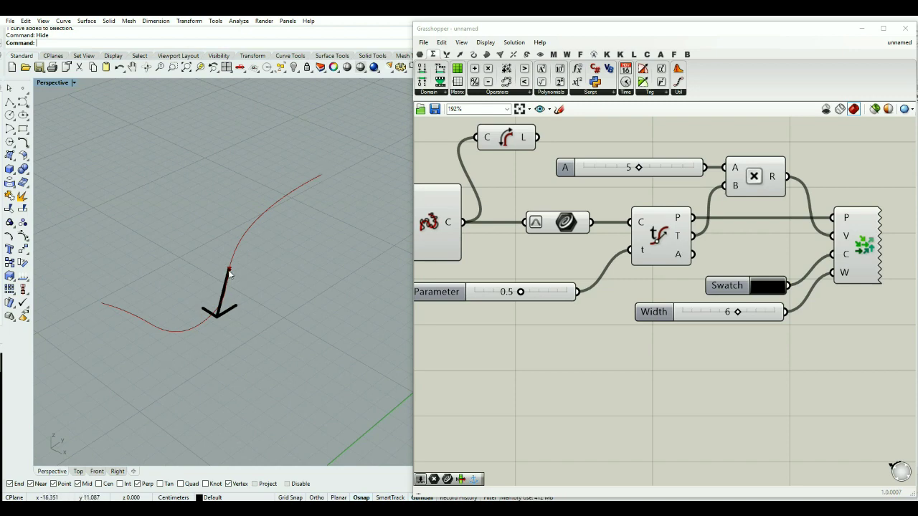
{"action": "scroll", "coordinate": [660, 389], "scroll_direction": "down", "scroll_amount": 4}
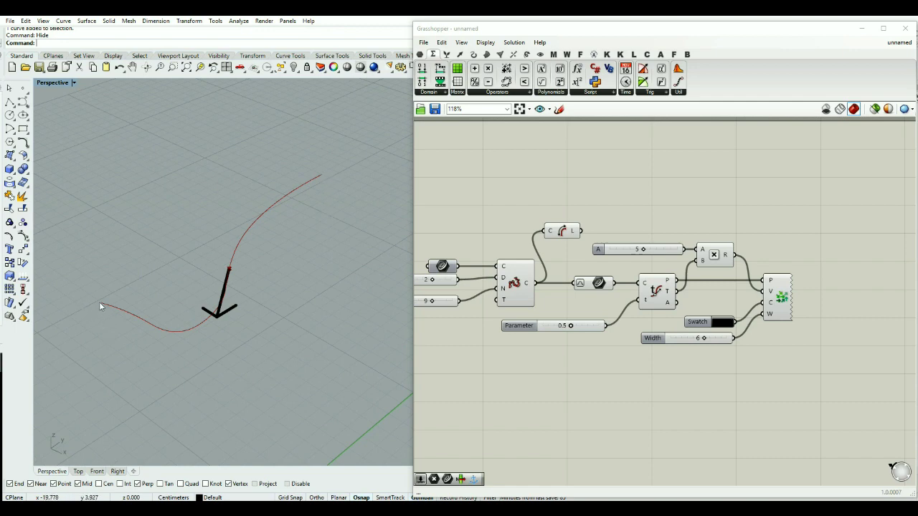
{"action": "scroll", "coordinate": [496, 225], "scroll_direction": "down", "scroll_amount": 1}
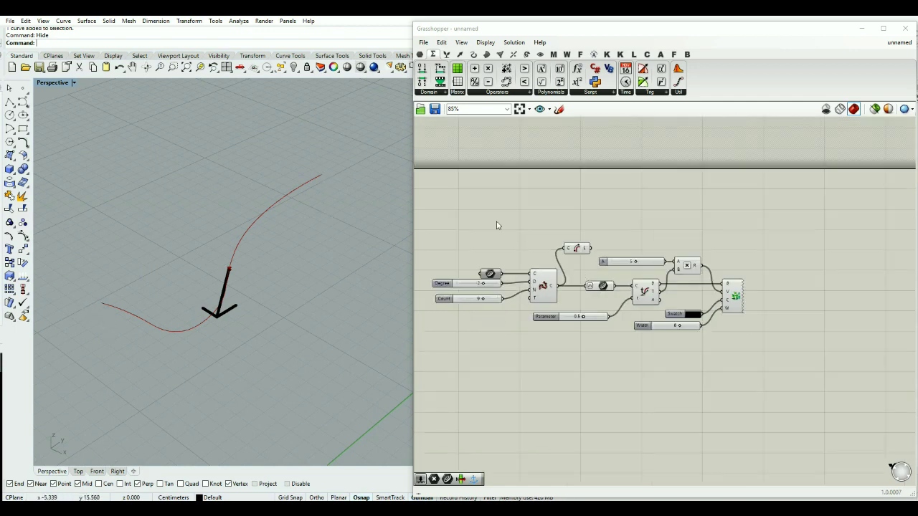
{"action": "scroll", "coordinate": [543, 231], "scroll_direction": "up", "scroll_amount": 2}
{"action": "double_click", "coordinate": [543, 230]}
{"action": "type", "text": "end"}
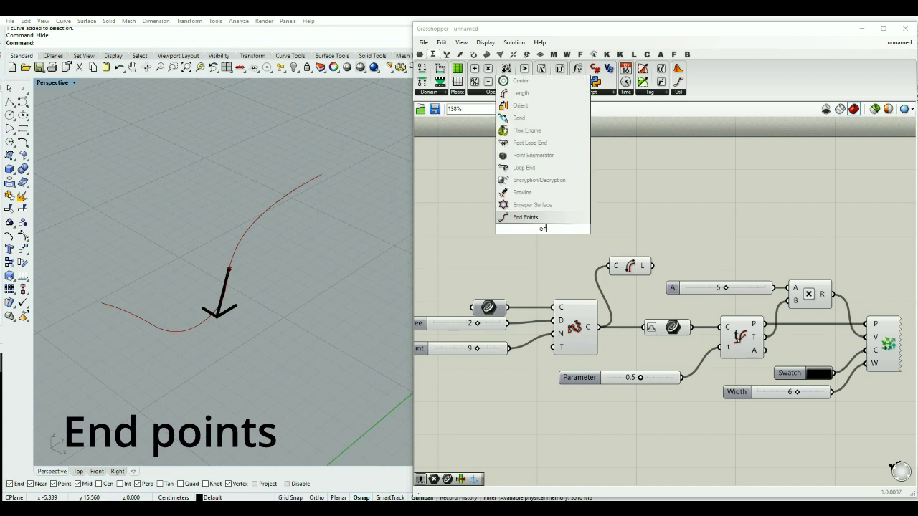
{"action": "left_click", "coordinate": [539, 217]}
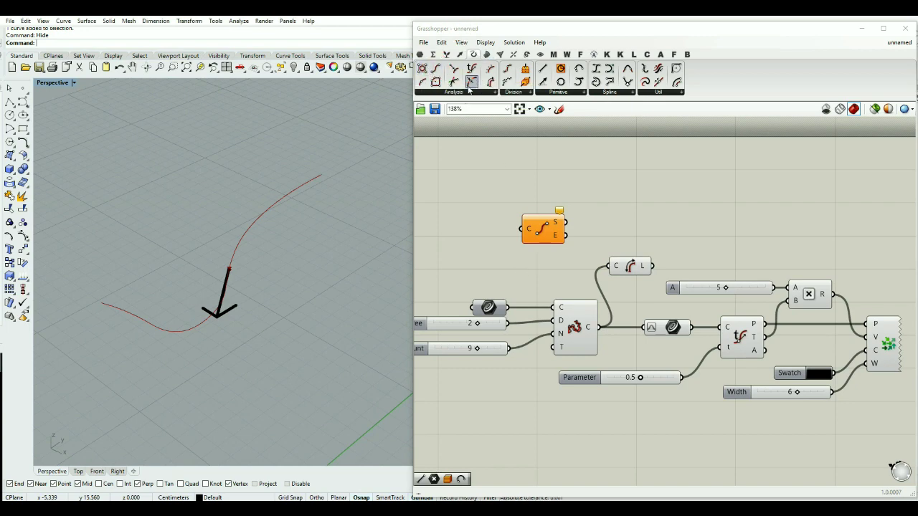
{"action": "left_click_drag", "start_coordinate": [541, 235], "coordinate": [564, 234]}
{"action": "left_click_drag", "start_coordinate": [507, 307], "coordinate": [578, 215]}
{"action": "left_click", "coordinate": [634, 201]}
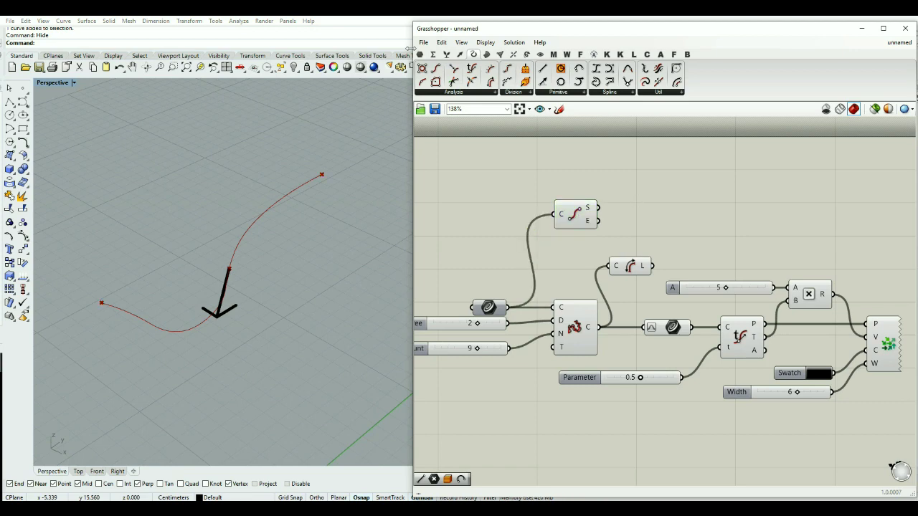
Add a Point parameter, turn off the preview of End Points, and connect its E output to the Point parameter.
{"action": "left_click", "coordinate": [420, 54]}
{"action": "left_click_drag", "start_coordinate": [422, 68], "coordinate": [628, 181]}
{"action": "left_click", "coordinate": [575, 212]}
{"action": "middle_click", "coordinate": [577, 210]}
{"action": "left_click", "coordinate": [607, 180]}
{"action": "left_click_drag", "start_coordinate": [599, 220], "coordinate": [611, 182]}
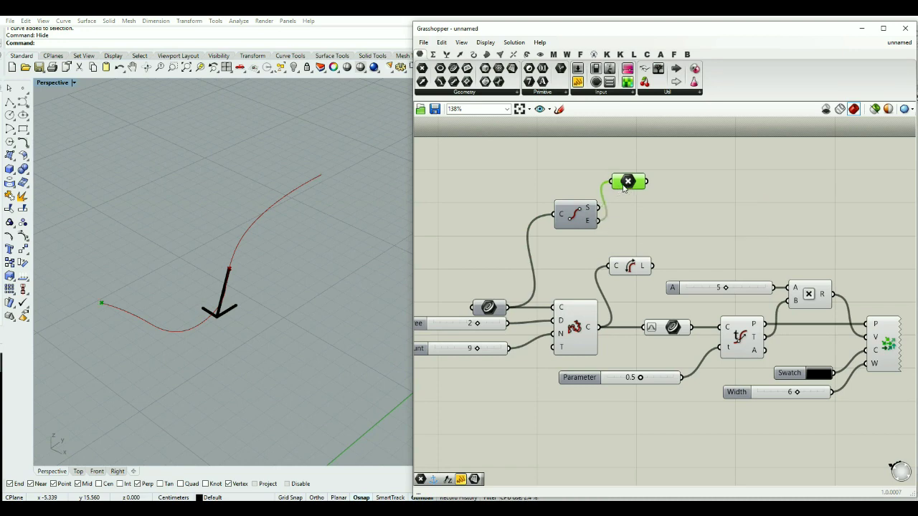
Check the curve's end point in the viewport, then delete the Point parameter and the End Points component.
{"action": "mouse_move", "coordinate": [625, 188]}
{"action": "left_click_drag", "start_coordinate": [671, 156], "coordinate": [553, 229]}
{"action": "key", "text": "Delete"}
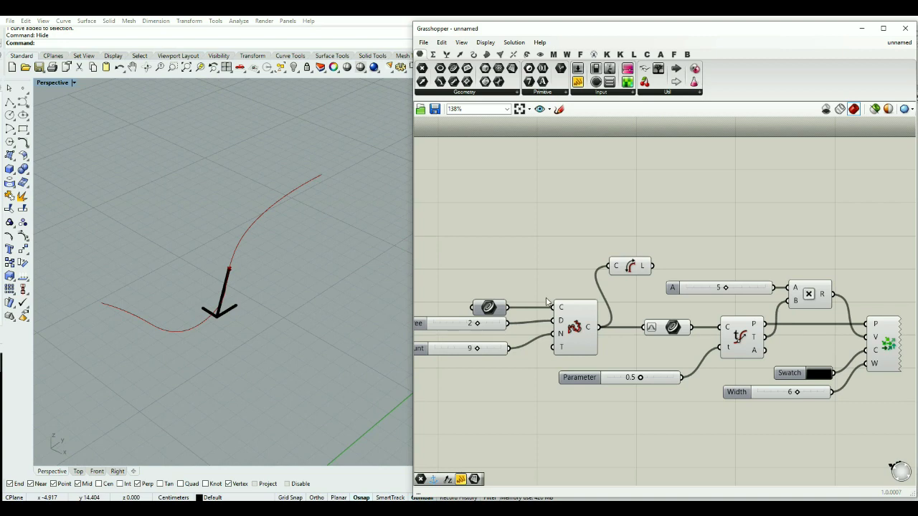
Add a Flip Curve component above the original Curve parameter and connect that curve to its C input.
{"action": "double_click", "coordinate": [542, 266]}
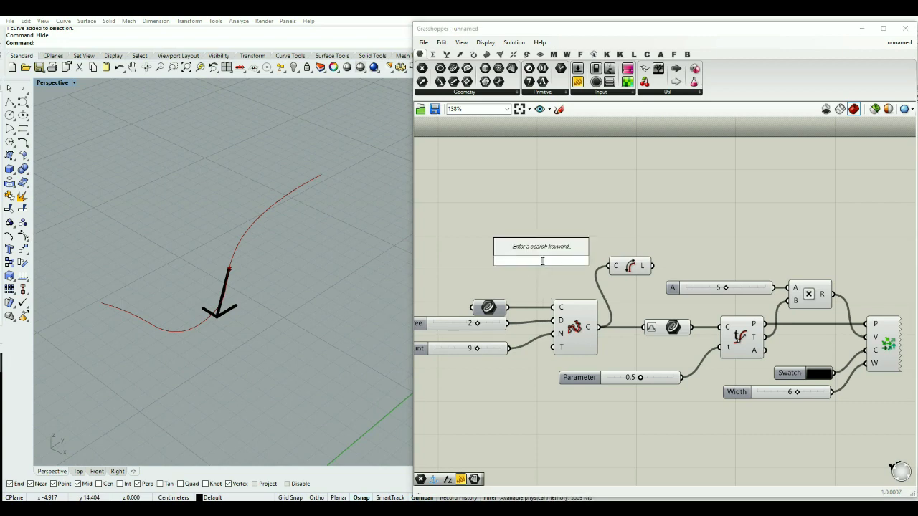
{"action": "type", "text": "flip"}
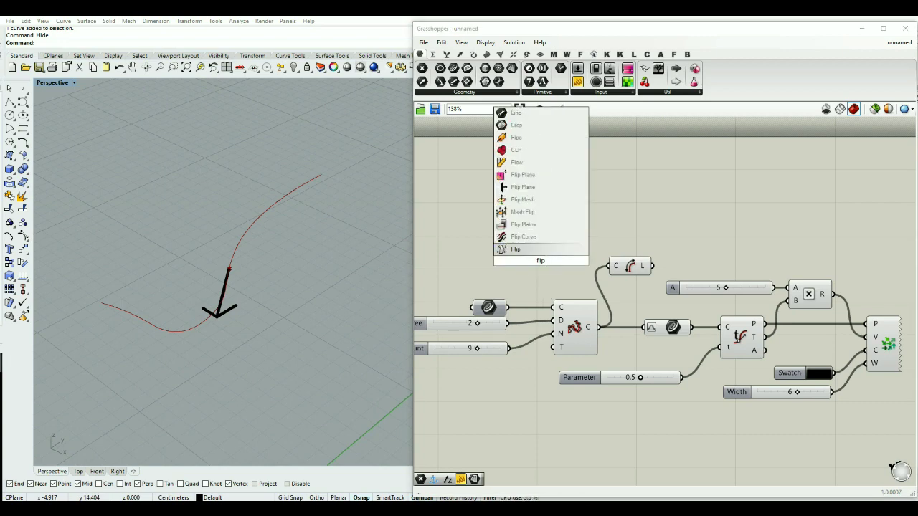
{"action": "key", "text": "Up"}
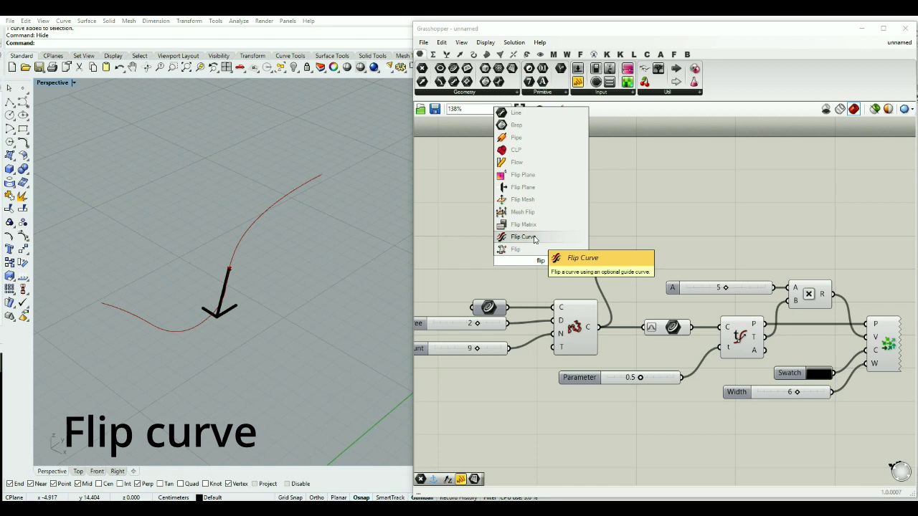
{"action": "key", "text": "Return"}
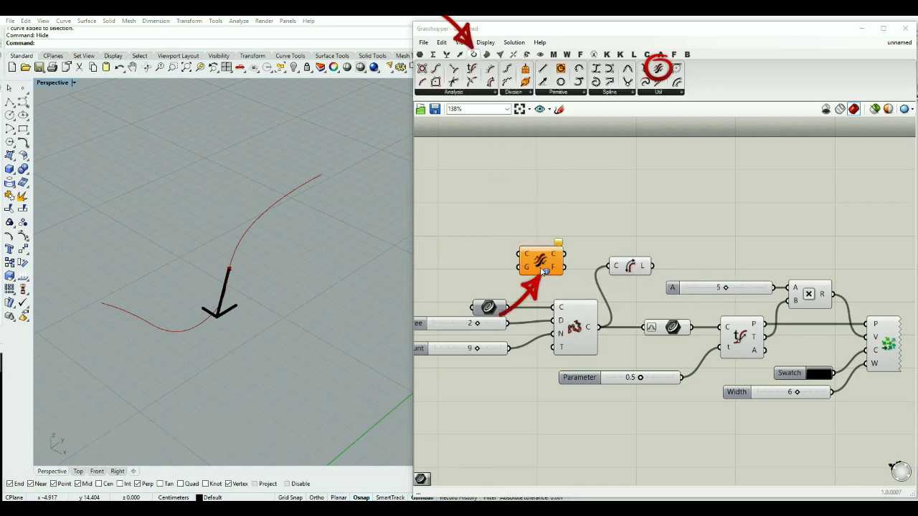
{"action": "left_click", "coordinate": [663, 95]}
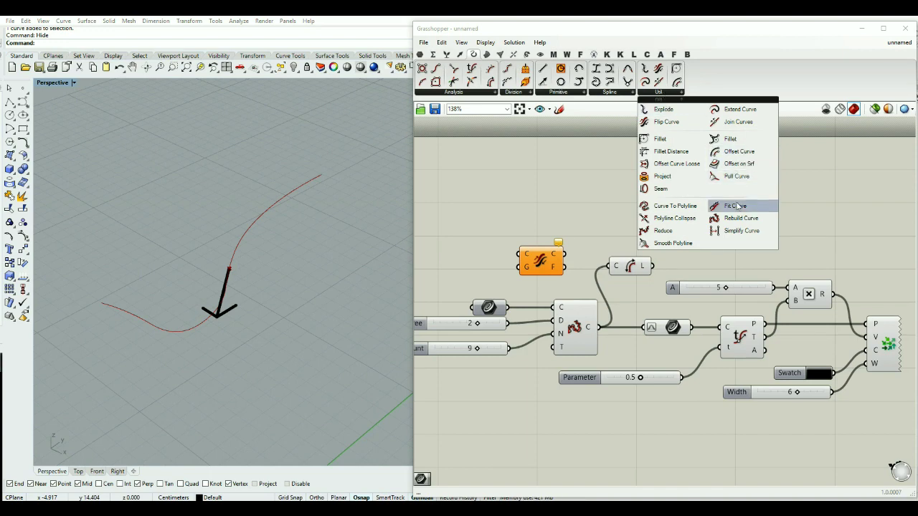
{"action": "left_click", "coordinate": [540, 276]}
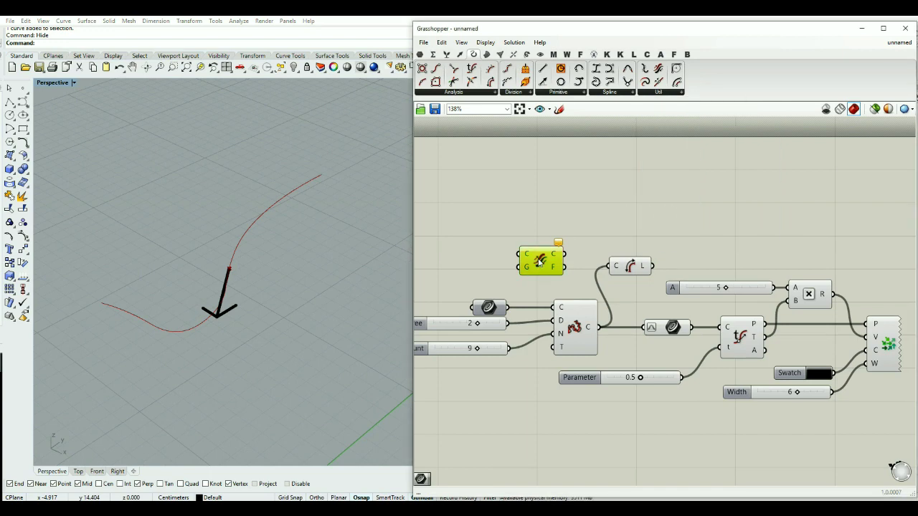
{"action": "left_click_drag", "start_coordinate": [513, 306], "coordinate": [554, 240]}
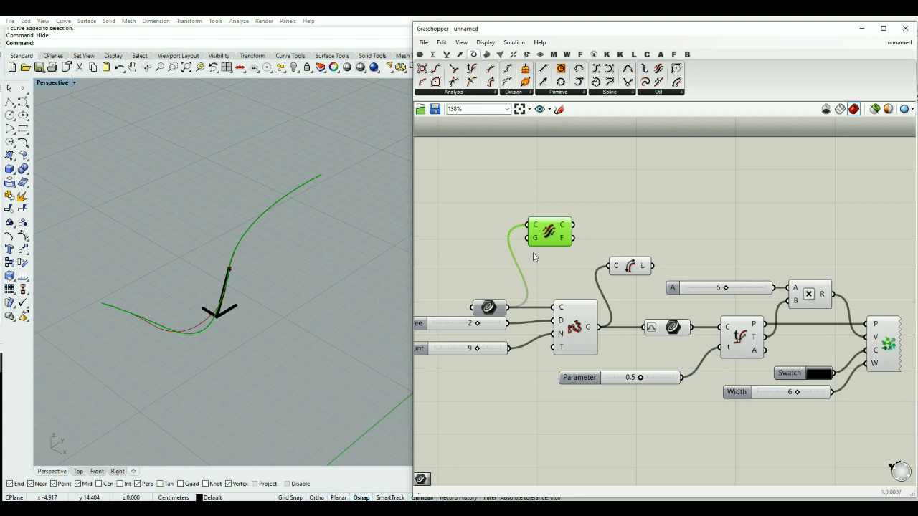
Connect Rebuild Curve's C output to Flip Curve's C input, and Flip Curve's C output to the reparameterized Curve parameter.
{"action": "left_click_drag", "start_coordinate": [546, 221], "coordinate": [636, 196]}
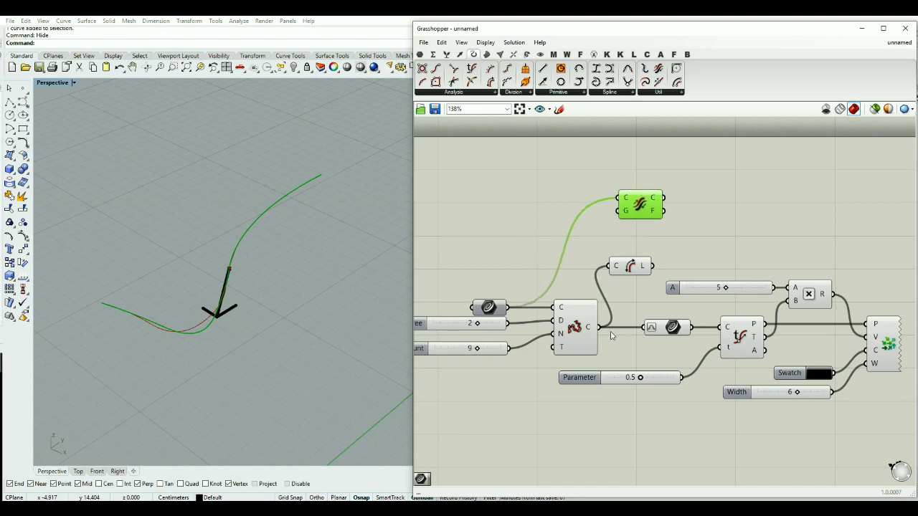
{"action": "left_click_drag", "start_coordinate": [601, 332], "coordinate": [669, 194]}
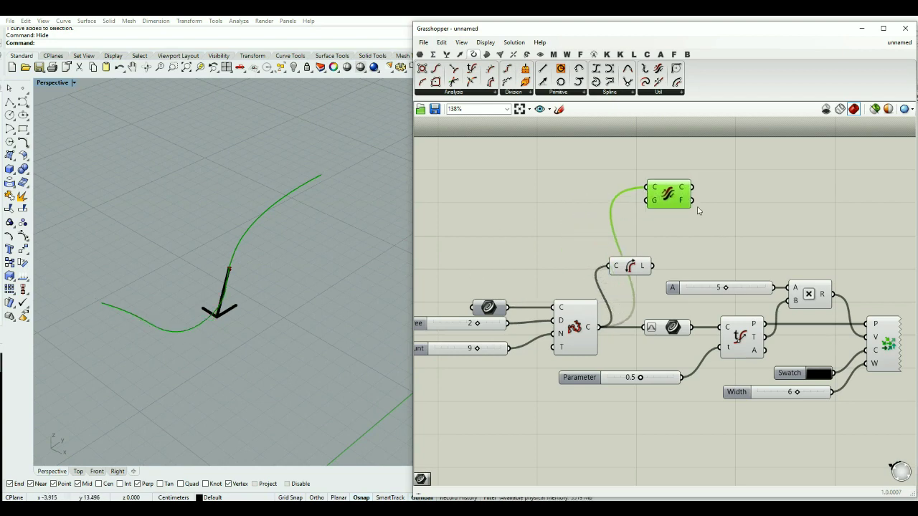
{"action": "left_click_drag", "start_coordinate": [669, 198], "coordinate": [669, 224]}
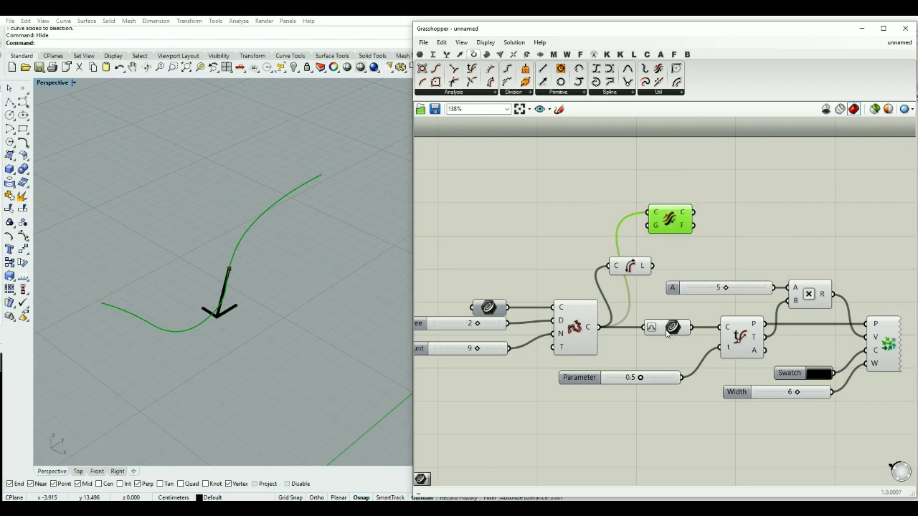
{"action": "left_click_drag", "start_coordinate": [674, 227], "coordinate": [644, 192]}
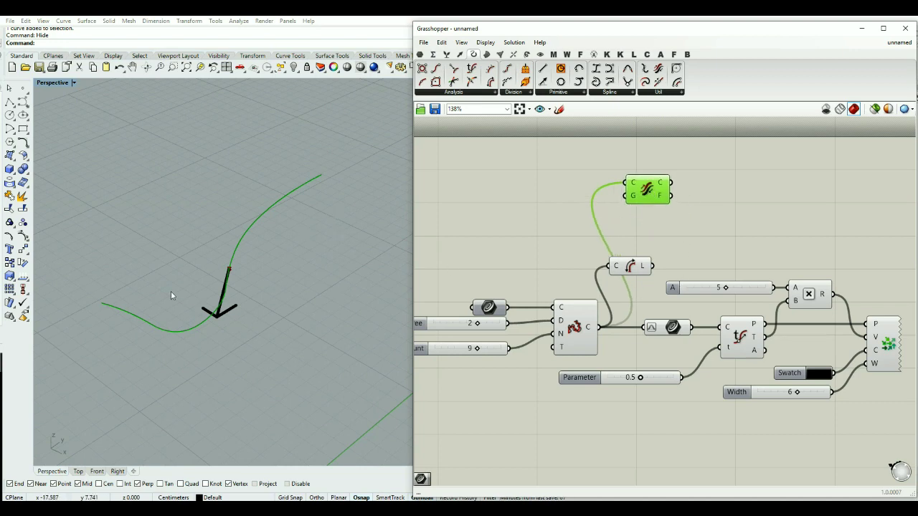
{"action": "left_click_drag", "start_coordinate": [671, 194], "coordinate": [650, 327]}
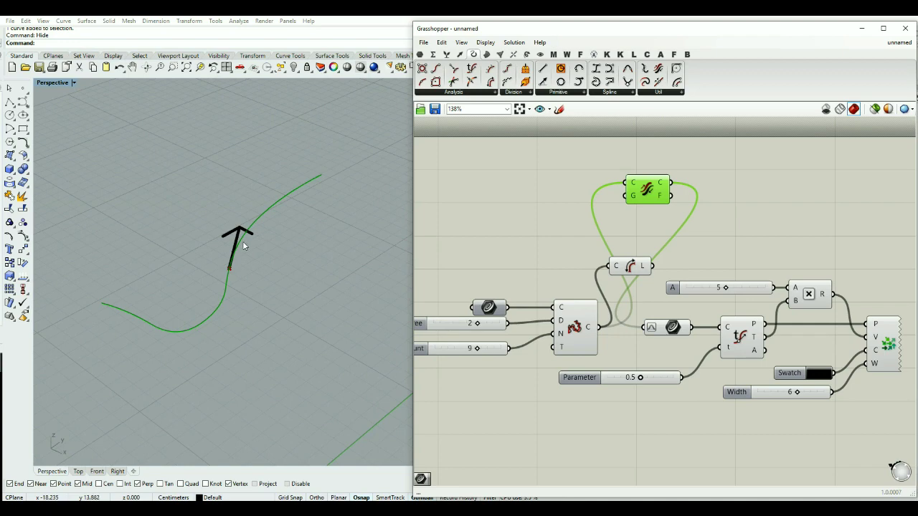
Make room after Rebuild Curve and place Flip Curve in line between it and the reparameterized Curve parameter.
{"action": "left_click", "coordinate": [488, 230]}
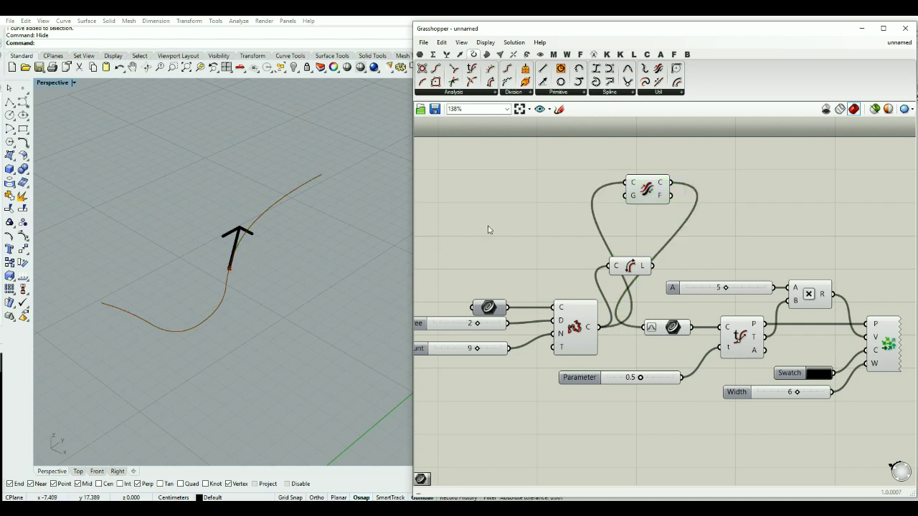
{"action": "left_click_drag", "start_coordinate": [655, 196], "coordinate": [651, 228]}
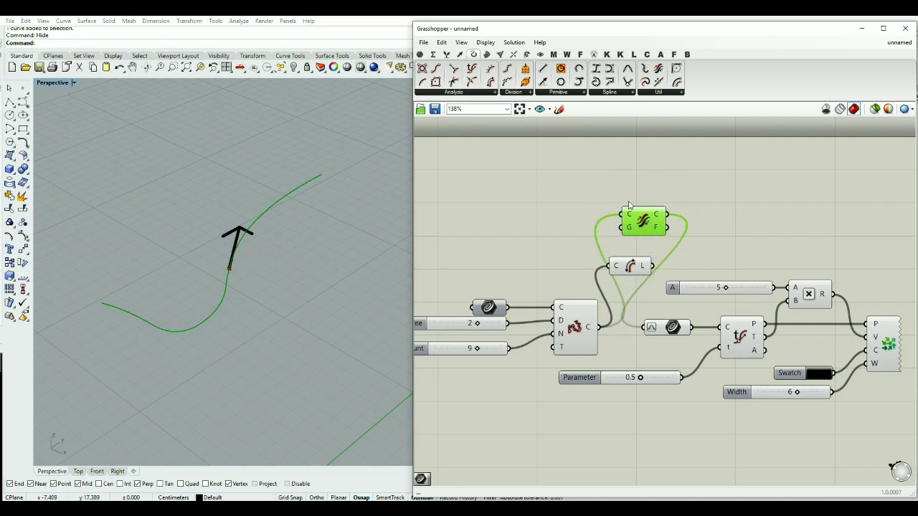
{"action": "left_click_drag", "start_coordinate": [632, 197], "coordinate": [667, 332], "text": "alt"}
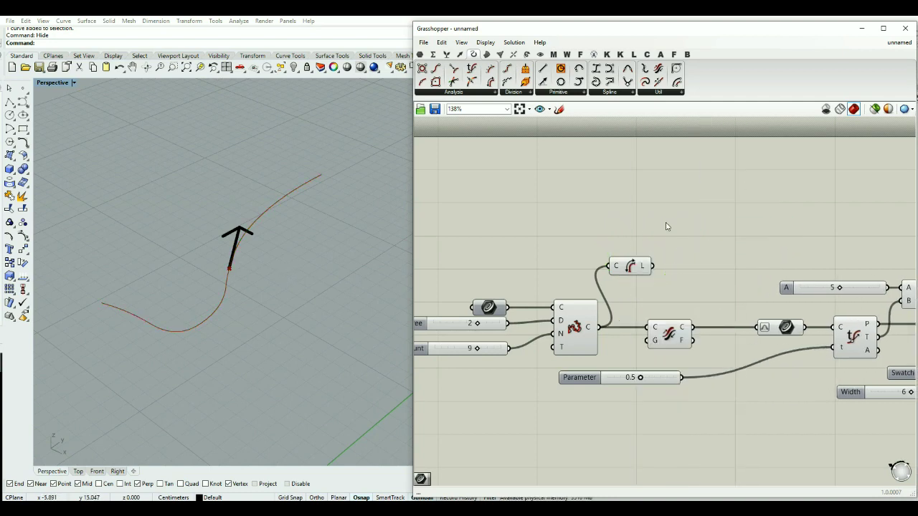
Select all components of the definition and group them.
{"action": "scroll", "coordinate": [666, 225], "scroll_direction": "down", "scroll_amount": 4}
{"action": "left_click_drag", "start_coordinate": [840, 218], "coordinate": [514, 387]}
{"action": "middle_click", "coordinate": [564, 328]}
{"action": "left_click", "coordinate": [565, 307]}
{"action": "left_click", "coordinate": [604, 219]}
{"action": "left_click_drag", "start_coordinate": [674, 304], "coordinate": [693, 279]}
{"action": "left_click", "coordinate": [693, 348]}
In the Rhino Perspective viewport, draw a degree 3 control point curve with three points in front of the existing curve.
{"action": "right_click_drag", "start_coordinate": [306, 396], "coordinate": [209, 332]}
{"action": "left_click", "coordinate": [23, 101]}
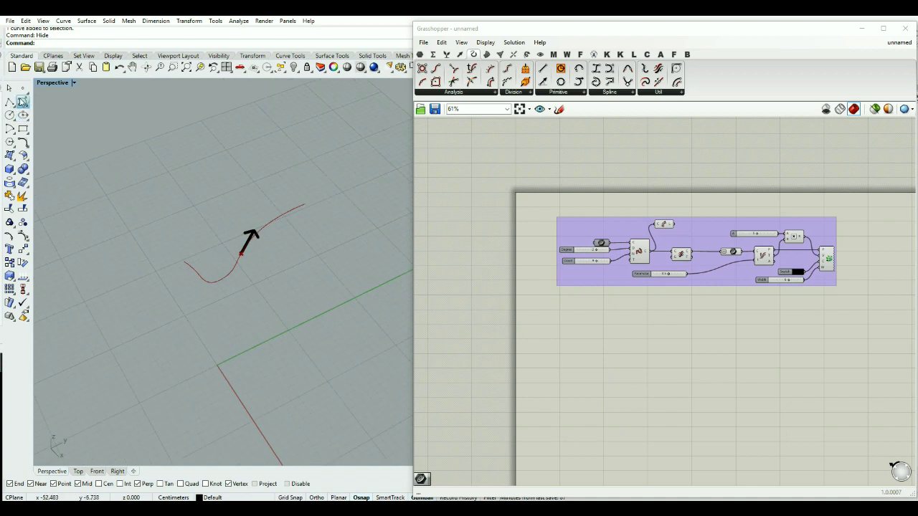
{"action": "left_click", "coordinate": [333, 238]}
{"action": "left_click", "coordinate": [268, 290]}
{"action": "left_click", "coordinate": [172, 314]}
{"action": "key", "text": "Return"}
Draw a second control point curve with seven points, roughly parallel to the first new curve.
{"action": "key", "text": "Return"}
{"action": "left_click", "coordinate": [176, 353]}
{"action": "left_click", "coordinate": [225, 333]}
{"action": "left_click", "coordinate": [254, 332]}
{"action": "left_click", "coordinate": [279, 313]}
{"action": "left_click", "coordinate": [303, 291]}
{"action": "left_click", "coordinate": [334, 276]}
{"action": "left_click", "coordinate": [348, 266]}
{"action": "key", "text": "Return"}
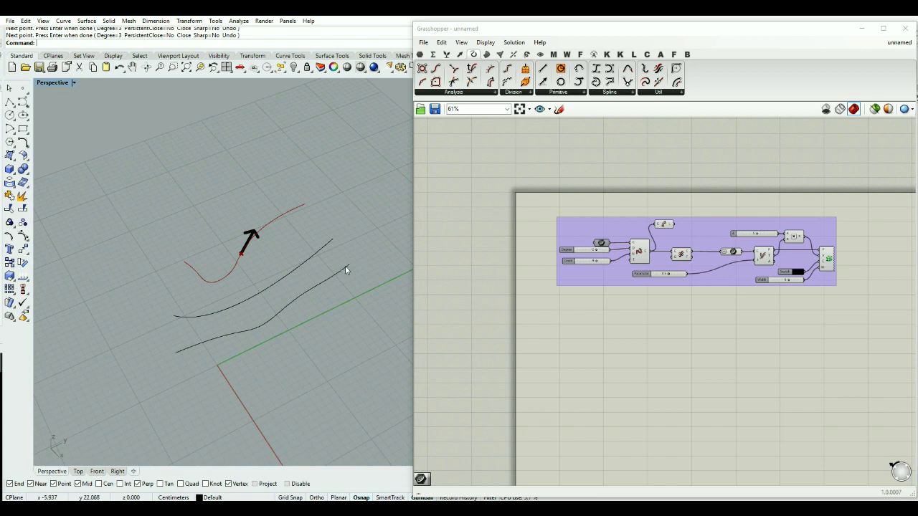
Draw a third control point curve with four points beside the second, starting from the opposite end.
{"action": "key", "text": "Return"}
{"action": "left_click", "coordinate": [355, 291]}
{"action": "left_click", "coordinate": [306, 324]}
{"action": "left_click", "coordinate": [216, 368]}
{"action": "left_click", "coordinate": [130, 384]}
{"action": "key", "text": "Return"}
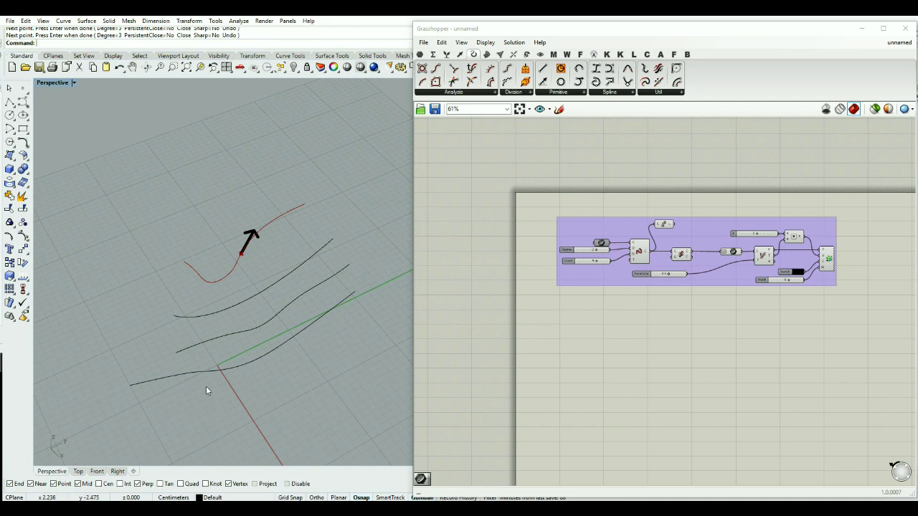
Draw two more roughly parallel control point curves beside the third, one with three points and one with four.
{"action": "key", "text": "Return"}
{"action": "left_click", "coordinate": [172, 401]}
{"action": "left_click", "coordinate": [240, 396]}
{"action": "left_click", "coordinate": [355, 322]}
{"action": "key", "text": "Return"}
{"action": "key", "text": "Return"}
{"action": "left_click", "coordinate": [185, 427]}
{"action": "left_click", "coordinate": [250, 419]}
{"action": "left_click", "coordinate": [309, 398]}
{"action": "left_click", "coordinate": [385, 342]}
{"action": "key", "text": "Return"}
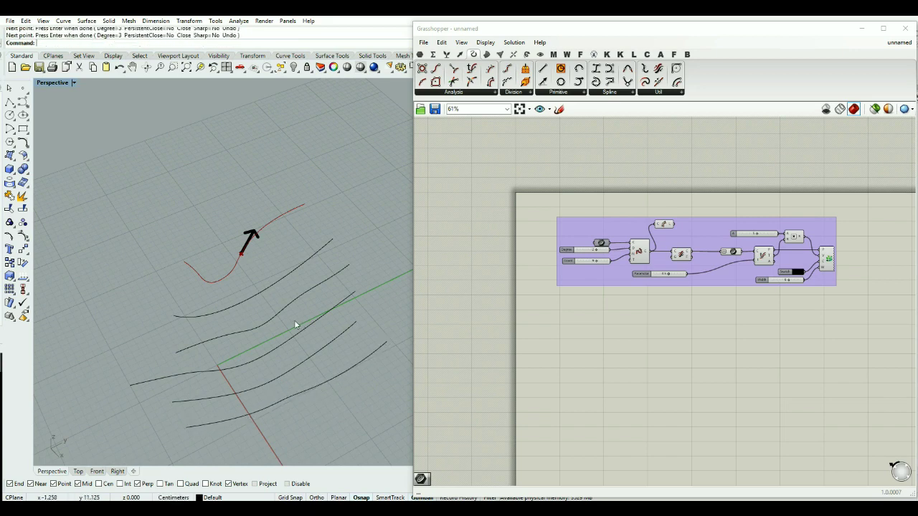
Switch to the Top viewport and examine the five new curves beside the original one.
{"action": "scroll", "coordinate": [294, 320], "scroll_direction": "down", "scroll_amount": 2}
{"action": "left_click", "coordinate": [78, 471]}
{"action": "scroll", "coordinate": [208, 366], "scroll_direction": "down", "scroll_amount": 2}
{"action": "left_click_drag", "start_coordinate": [369, 231], "coordinate": [157, 442]}
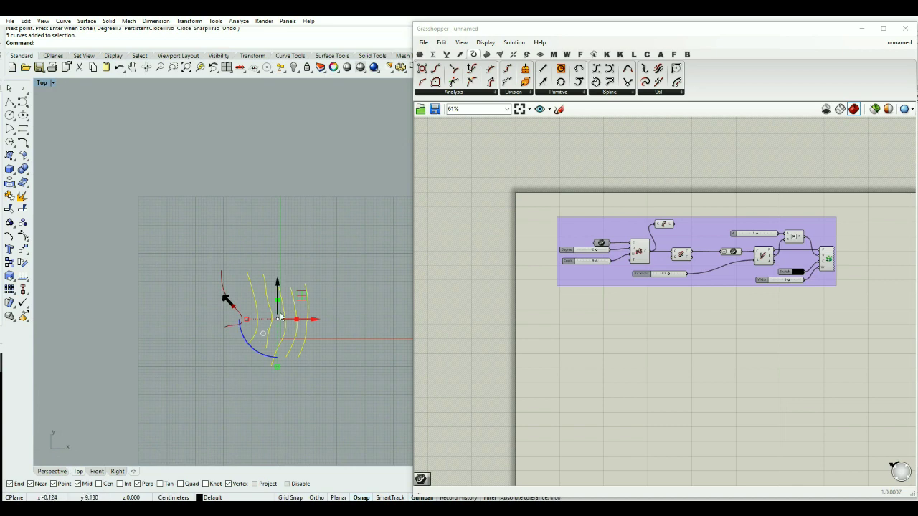
{"action": "left_click", "coordinate": [312, 276]}
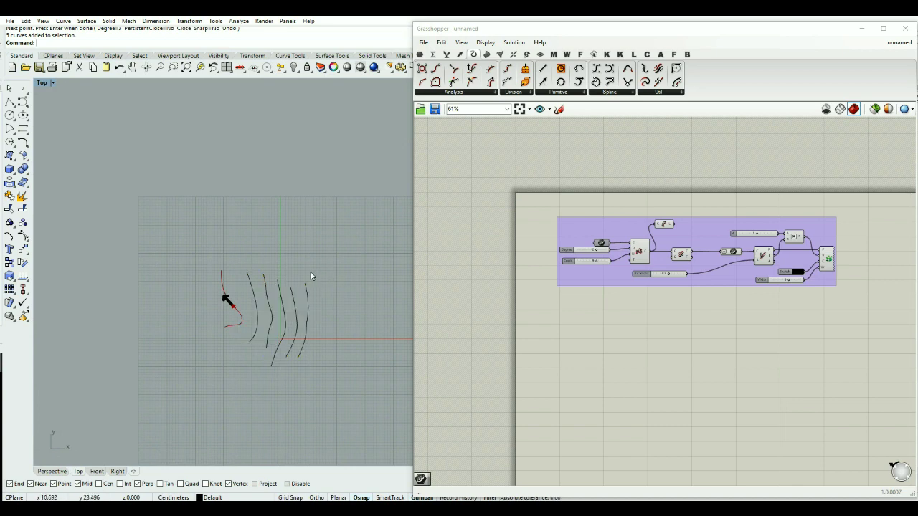
{"action": "type", "text": "Unhi"}
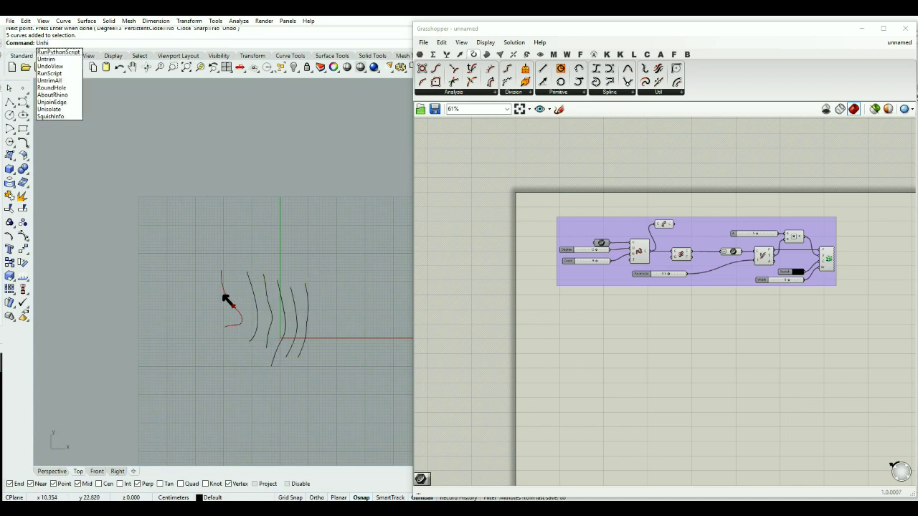
{"action": "scroll", "coordinate": [343, 303], "scroll_direction": "up", "scroll_amount": 5}
{"action": "left_click", "coordinate": [747, 327]}
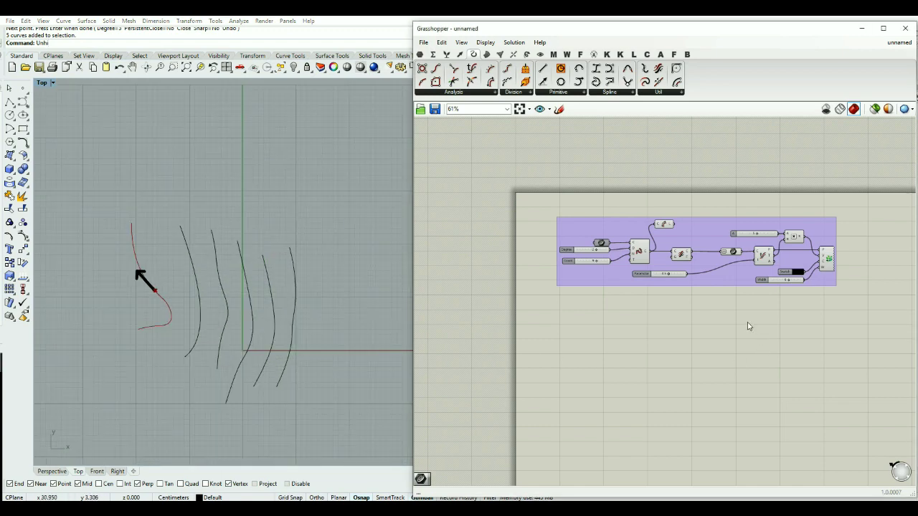
Duplicate the entire grouped definition below the original group in Grasshopper.
{"action": "left_click_drag", "start_coordinate": [862, 210], "coordinate": [568, 345]}
{"action": "left_click_drag", "start_coordinate": [571, 285], "coordinate": [573, 289]}
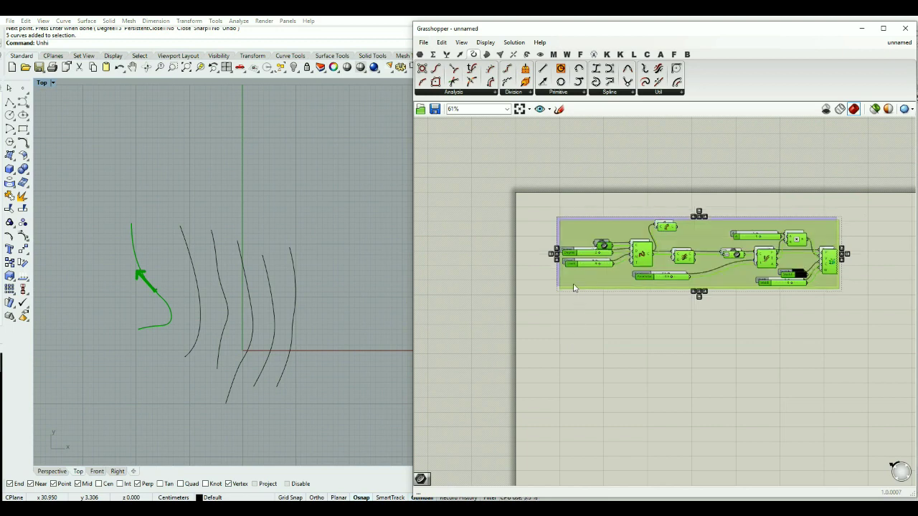
{"action": "left_click_drag", "start_coordinate": [602, 246], "coordinate": [611, 389], "text": "alt"}
Set the copied group's input Curve parameter to reference the five new curves using Set Multiple Curves.
{"action": "right_click", "coordinate": [614, 380]}
{"action": "left_click", "coordinate": [612, 387]}
{"action": "right_click", "coordinate": [611, 387]}
{"action": "left_click", "coordinate": [637, 439]}
{"action": "left_click_drag", "start_coordinate": [367, 203], "coordinate": [185, 388]}
{"action": "key", "text": "Return"}
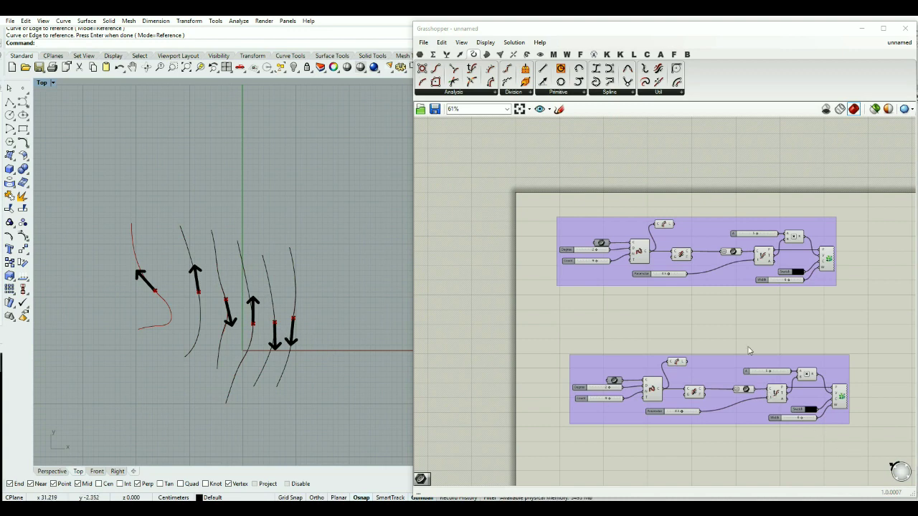
Connect the original group's Flip Curve C output to the G guide input of the copied group's Flip Curve.
{"action": "scroll", "coordinate": [730, 408], "scroll_direction": "up", "scroll_amount": 2}
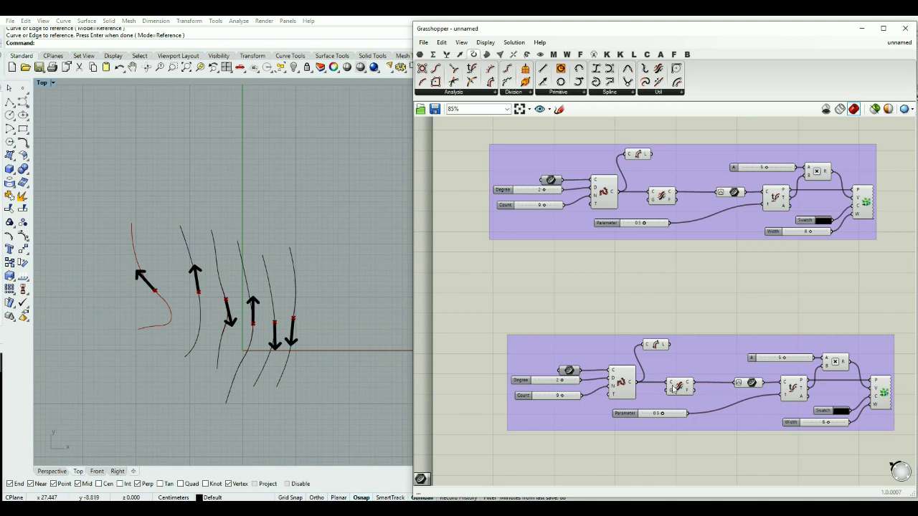
{"action": "left_click_drag", "start_coordinate": [679, 390], "coordinate": [683, 391]}
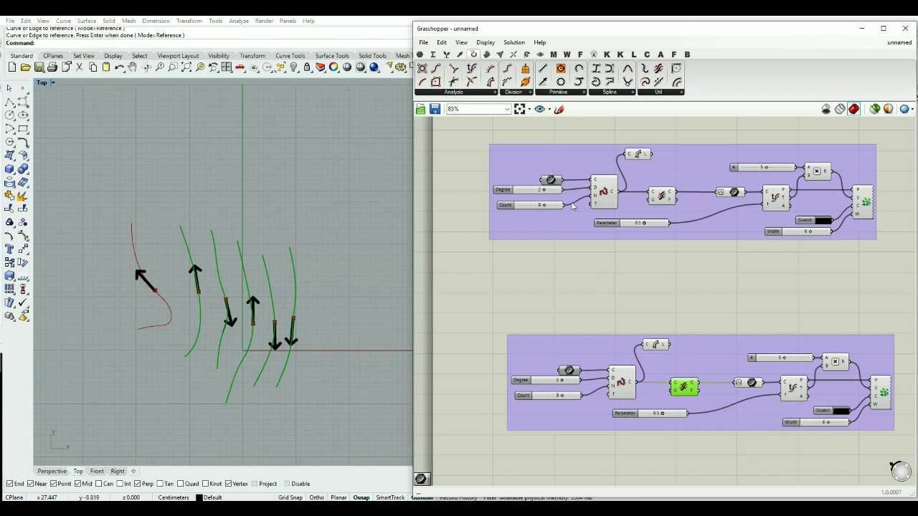
{"action": "left_click", "coordinate": [660, 199]}
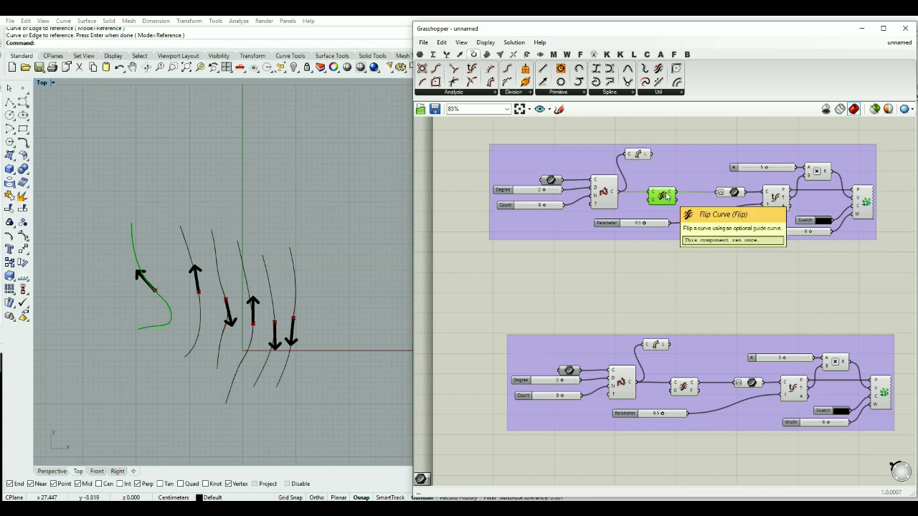
{"action": "left_click_drag", "start_coordinate": [674, 198], "coordinate": [668, 396]}
{"action": "scroll", "coordinate": [697, 419], "scroll_direction": "up", "scroll_amount": 5}
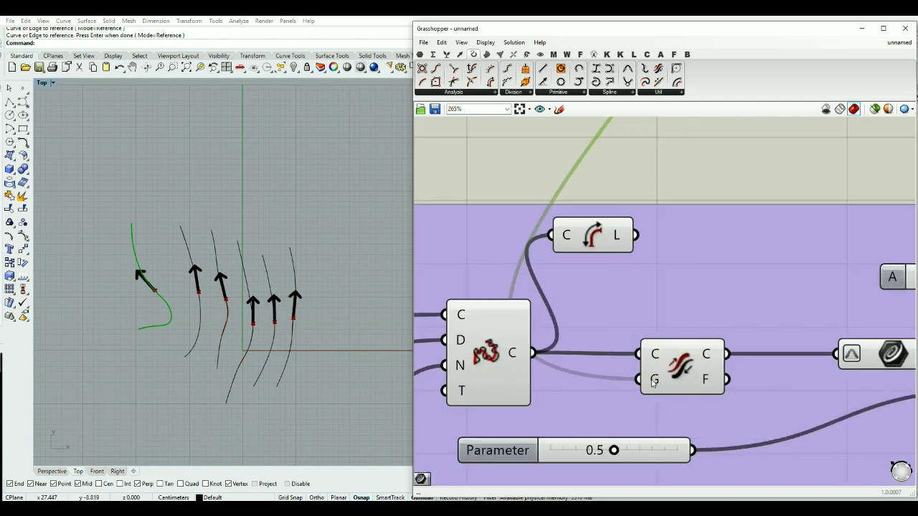
{"action": "mouse_move", "coordinate": [653, 383]}
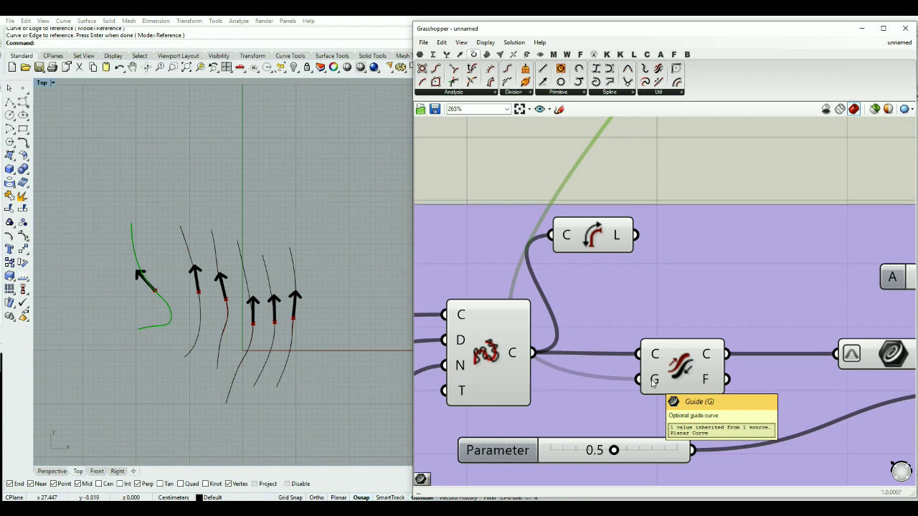
{"action": "left_click_drag", "start_coordinate": [677, 375], "coordinate": [729, 374]}
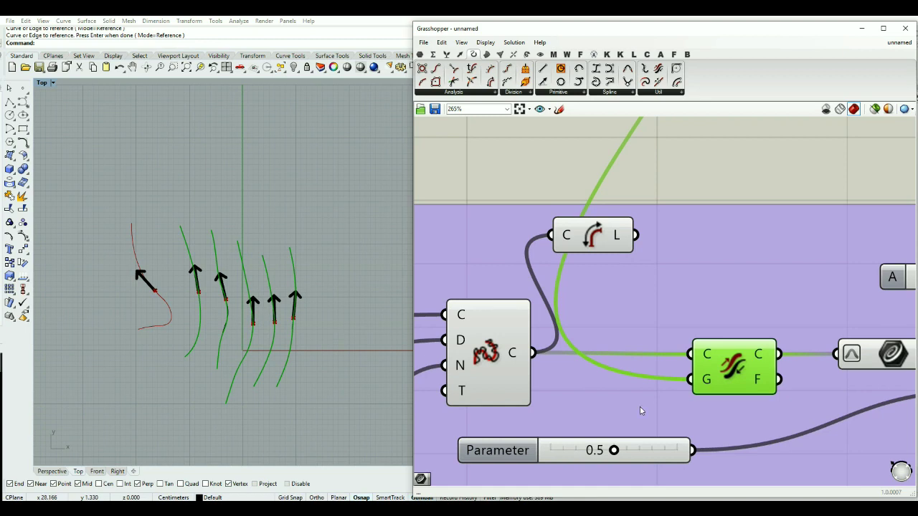
In the Top viewport, draw a straight vertical polyline from top to bottom, to the left of all the curves.
{"action": "scroll", "coordinate": [673, 407], "scroll_direction": "down", "scroll_amount": 5}
{"action": "right_click_drag", "start_coordinate": [660, 243], "coordinate": [682, 308]}
{"action": "left_click", "coordinate": [9, 103]}
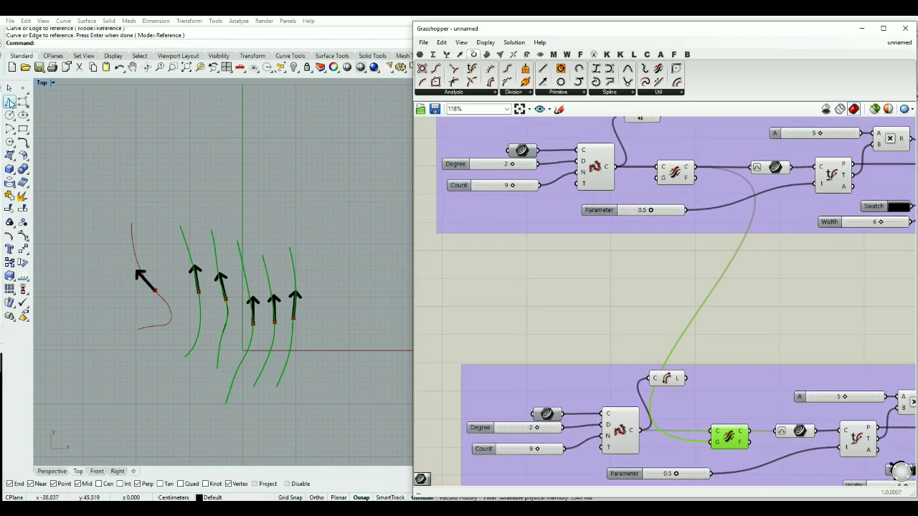
{"action": "left_click", "coordinate": [95, 234]}
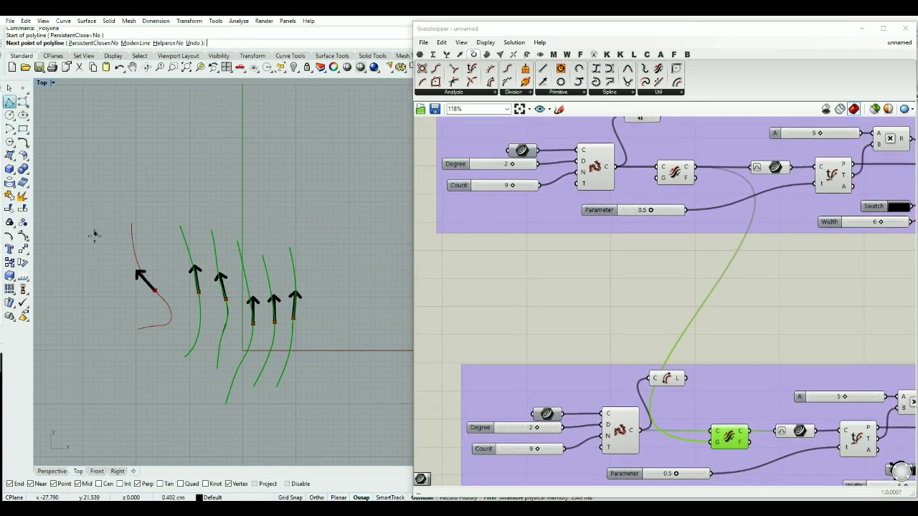
{"action": "left_click", "coordinate": [95, 370]}
{"action": "right_click", "coordinate": [94, 370]}
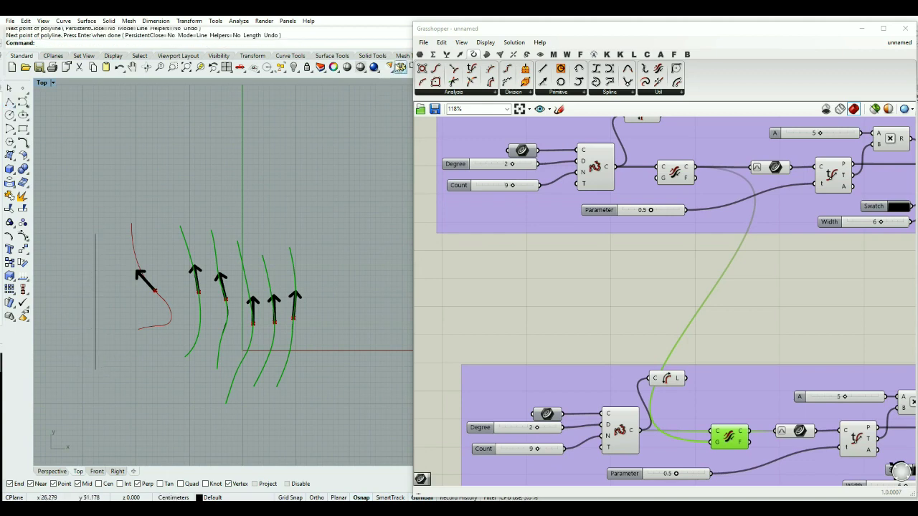
Add a Curve parameter between the two groups and set it to the straight vertical line.
{"action": "left_click", "coordinate": [420, 55]}
{"action": "left_click_drag", "start_coordinate": [454, 76], "coordinate": [518, 319]}
{"action": "right_click", "coordinate": [518, 319]}
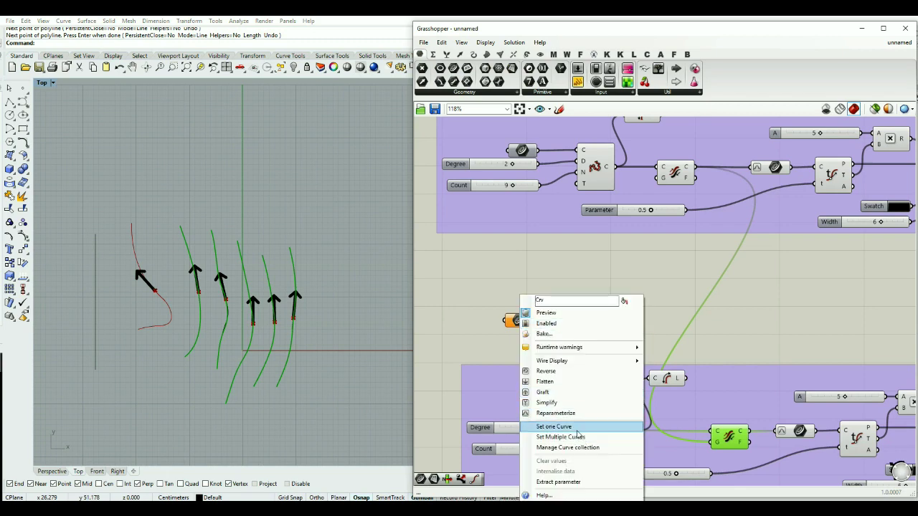
{"action": "left_click", "coordinate": [583, 428]}
{"action": "left_click", "coordinate": [97, 317]}
{"action": "left_click", "coordinate": [612, 322]}
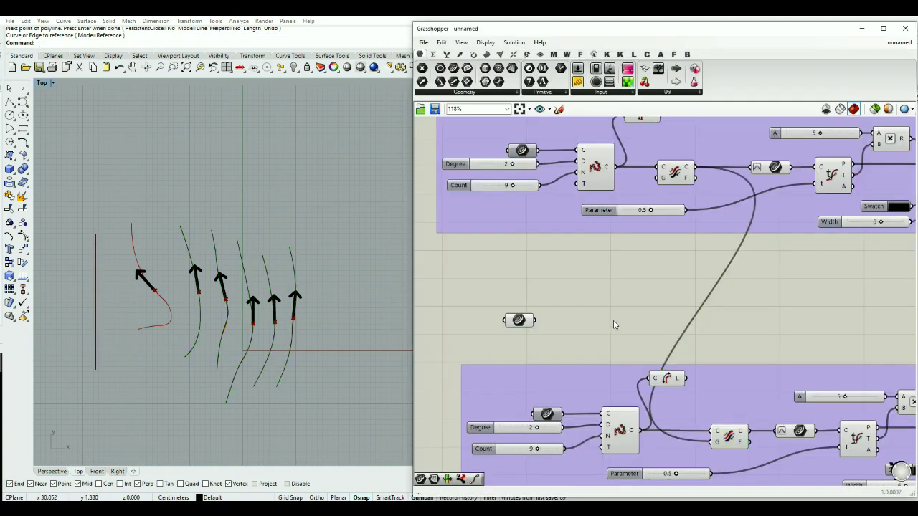
Connect the line's Curve parameter to the G input of the copied Flip Curve, replacing the previous guide.
{"action": "scroll", "coordinate": [513, 286], "scroll_direction": "down", "scroll_amount": 2}
{"action": "left_click_drag", "start_coordinate": [534, 316], "coordinate": [682, 419]}
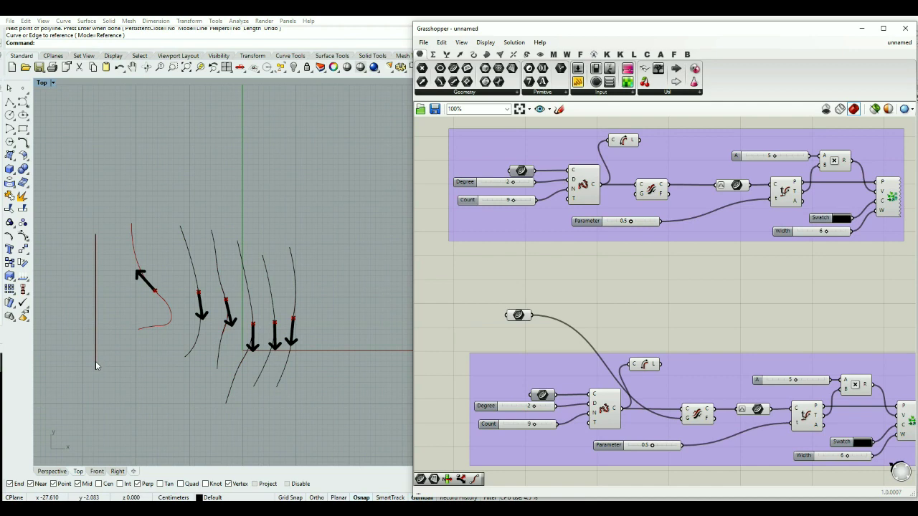
{"action": "scroll", "coordinate": [626, 315], "scroll_direction": "down", "scroll_amount": 3}
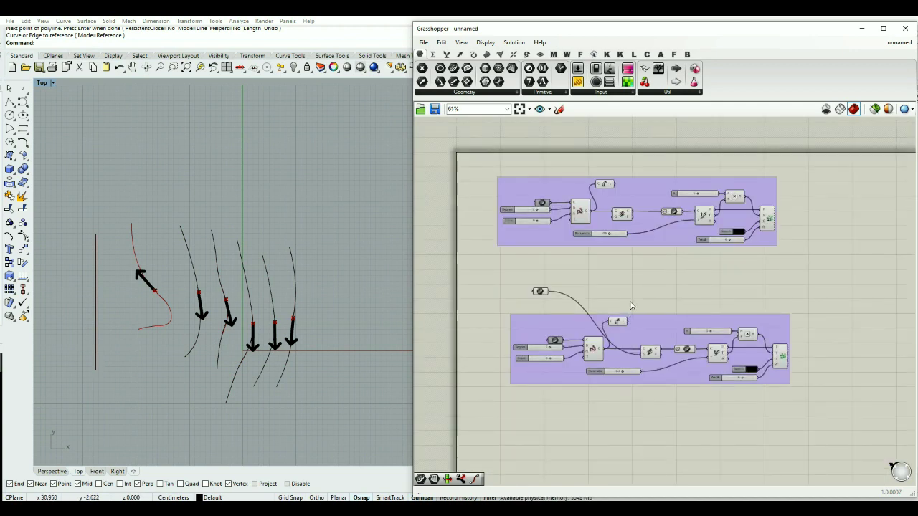